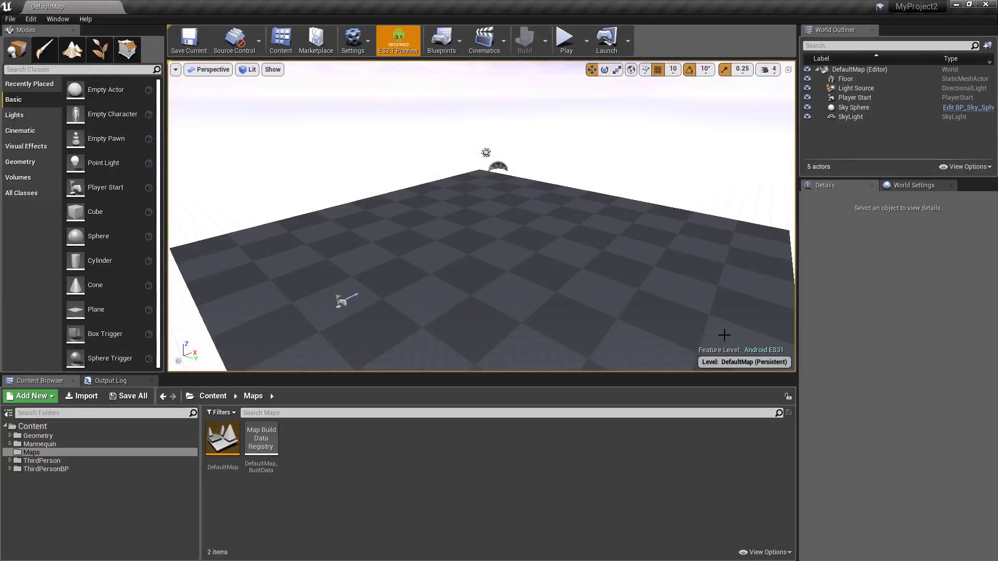
- Examine the project's Supported Platforms and Rendering settings, including the mobile, postprocessing and default rendering options
drag(529, 266, 530, 281)
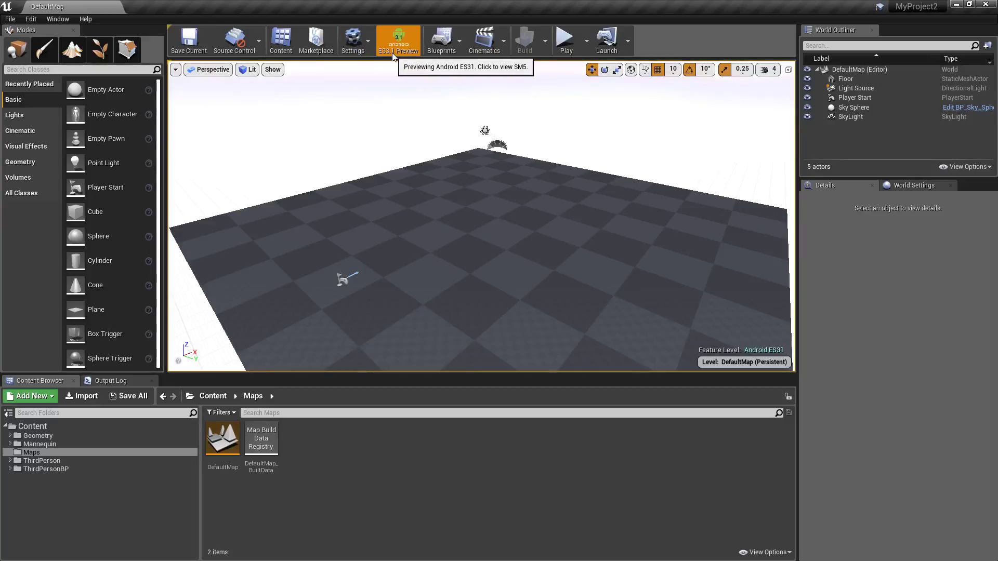
click(10, 19)
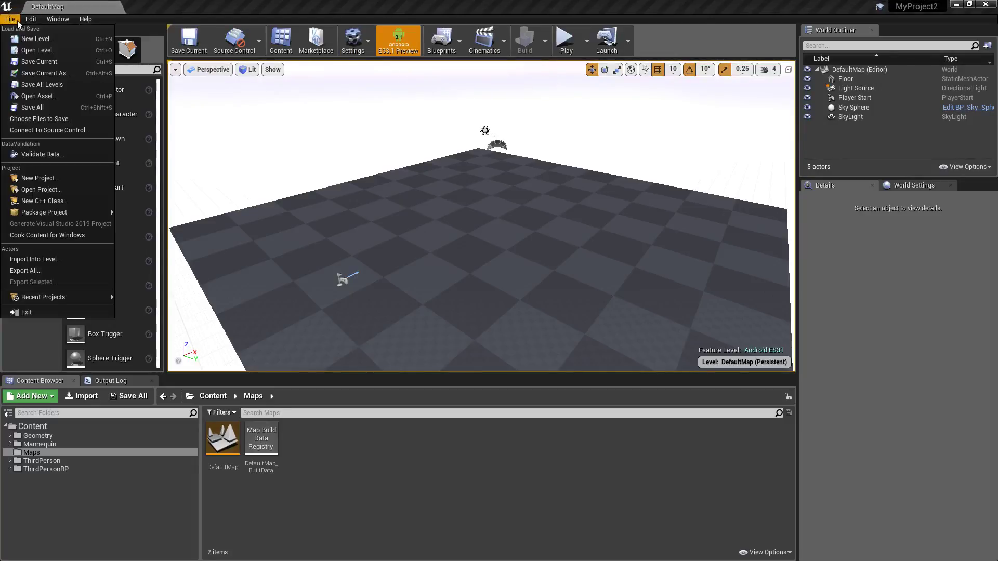
mouse_move(31, 18)
click(83, 164)
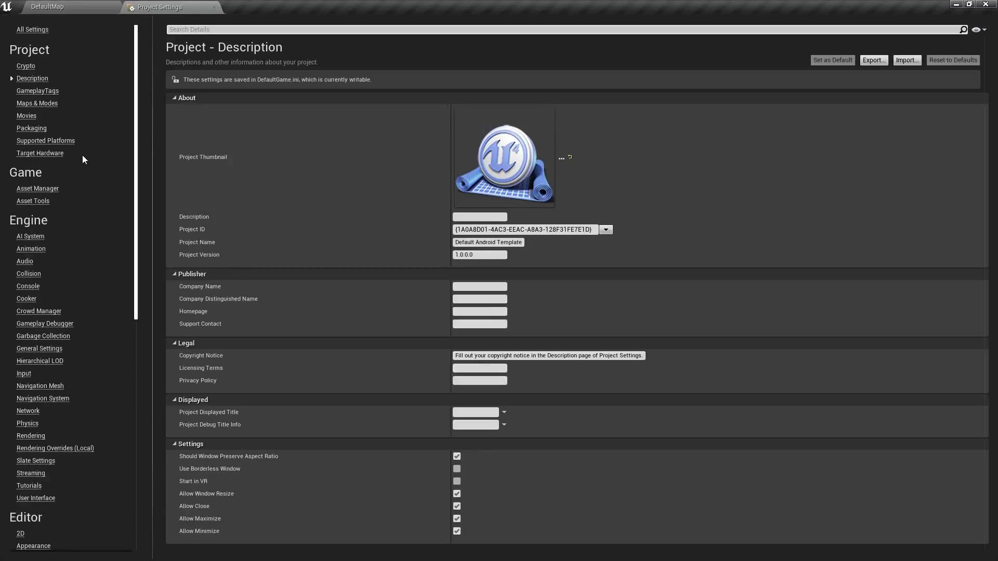
click(45, 140)
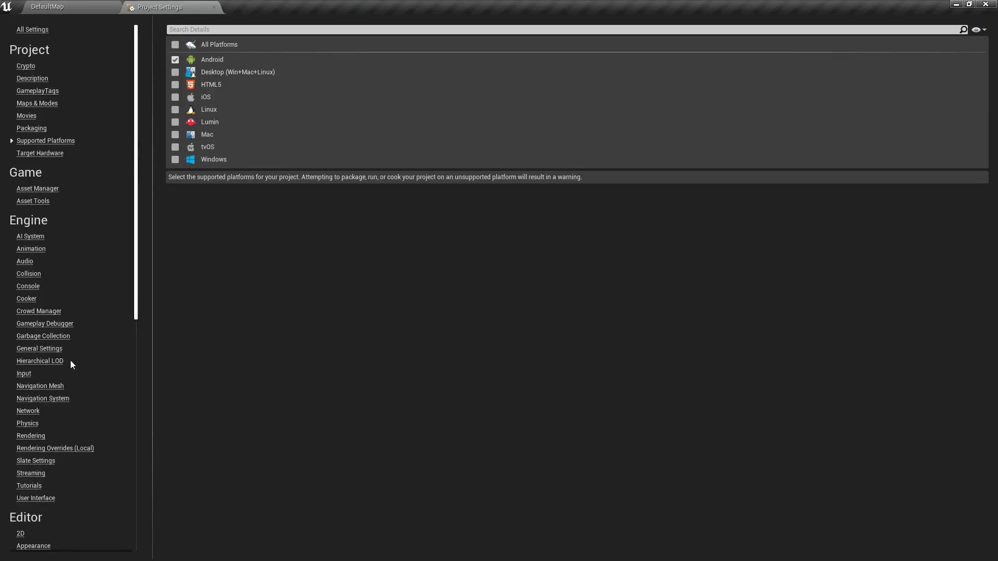
click(33, 438)
scroll(530, 406, down, 5)
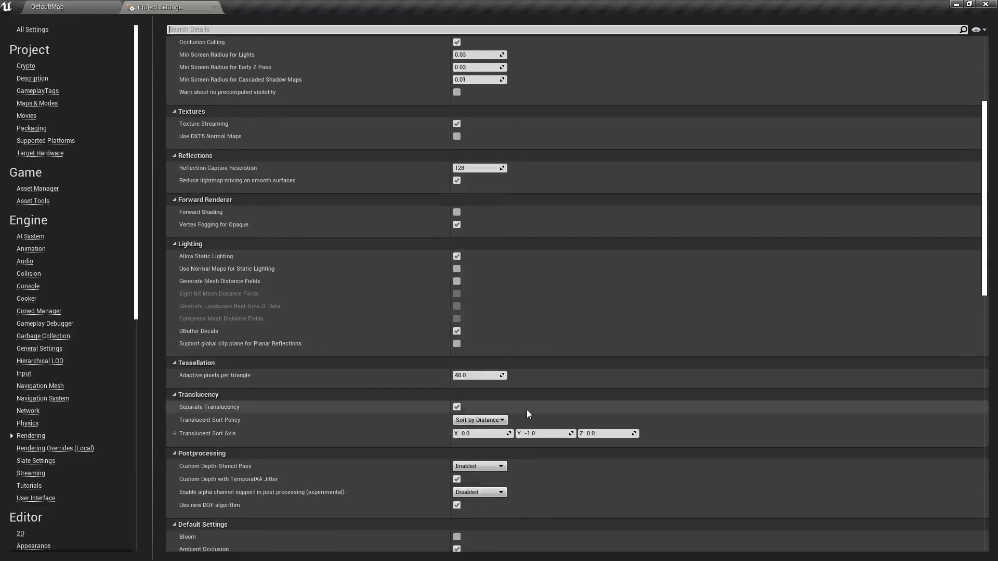
scroll(527, 411, down, 5)
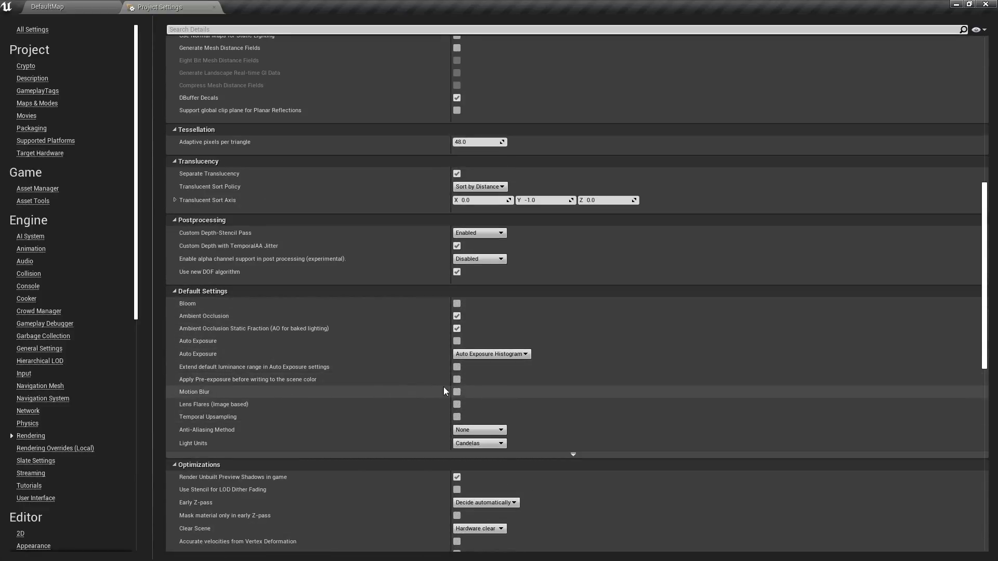
scroll(405, 374, up, 10)
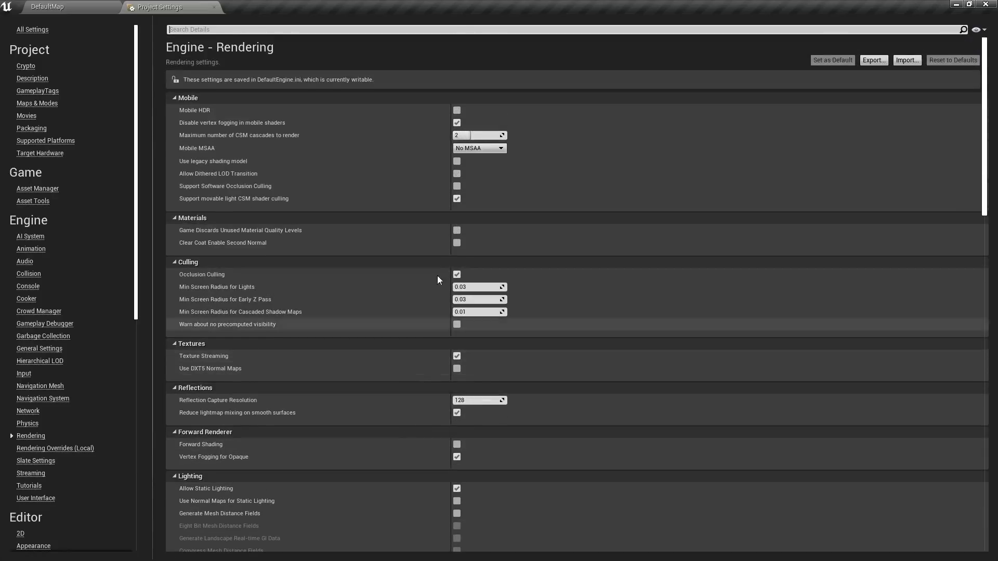
click(214, 7)
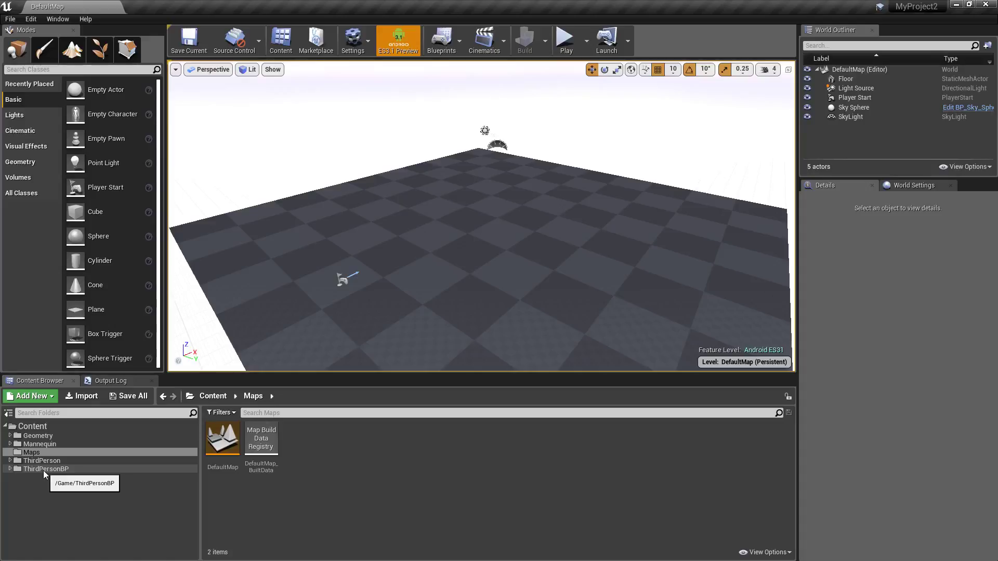
- Close the MyProject2 editor, switch to File Explorer and open the DefaultAndroidTemplate folder in the UE4 projects folder
click(986, 5)
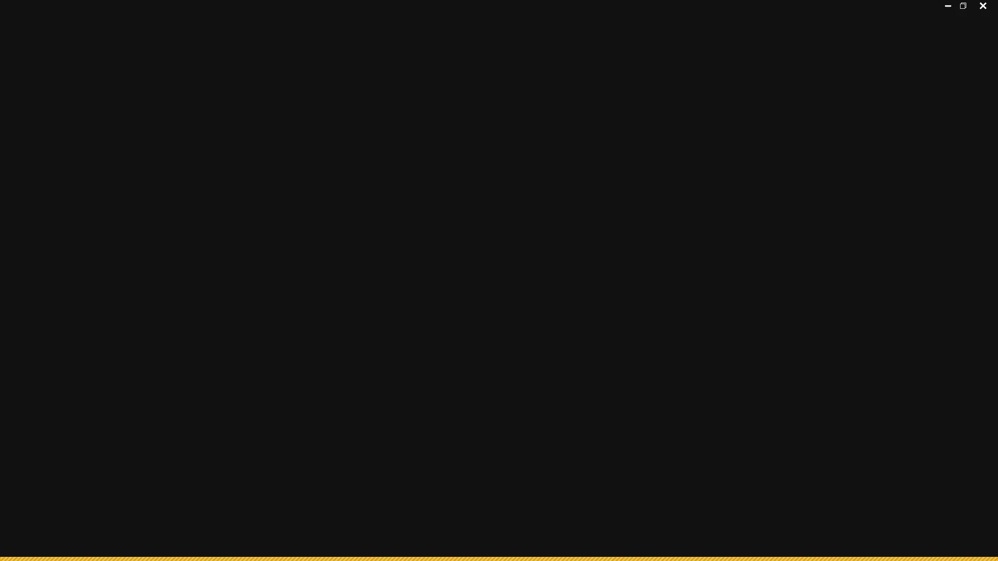
key(alt+Tab)
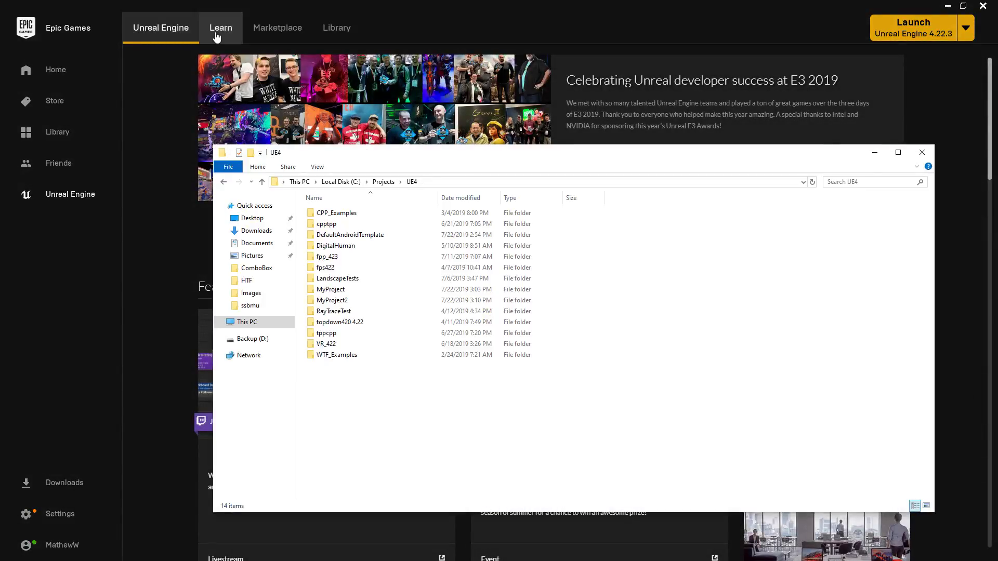
double_click(333, 237)
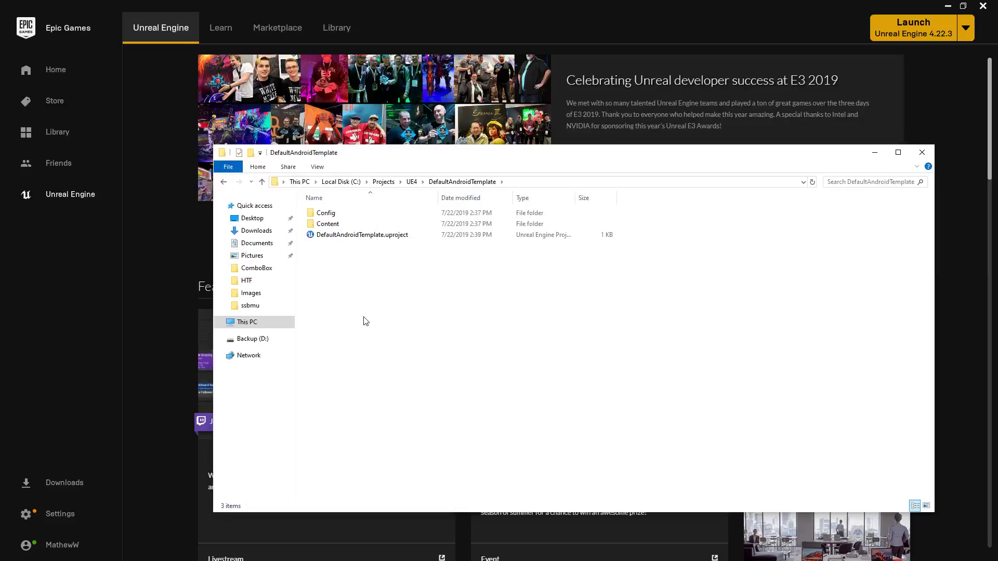
- Launch Unreal Engine 4.22 from the Epic Games Launcher library and choose the Third Person Blueprint template for a new project
click(337, 28)
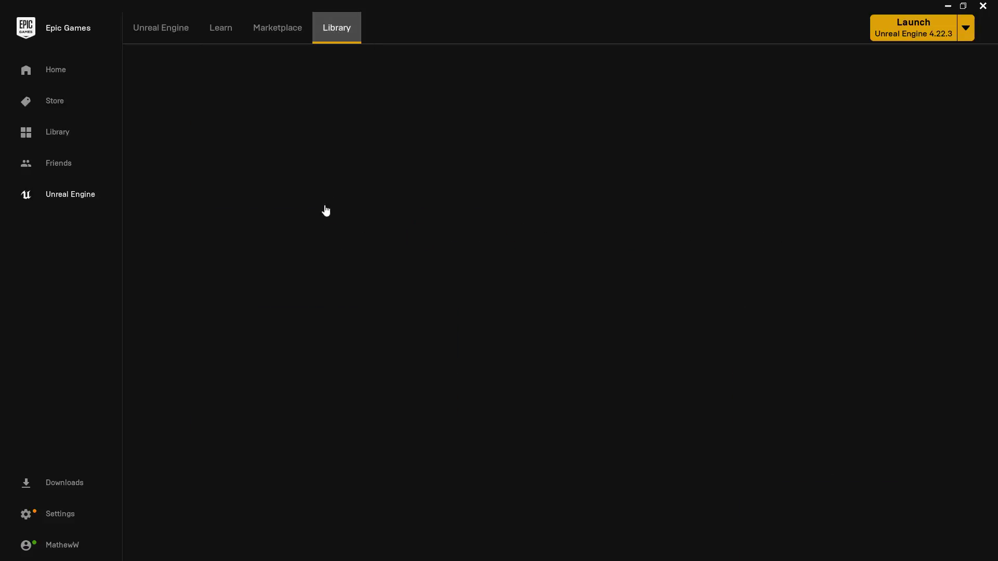
click(213, 137)
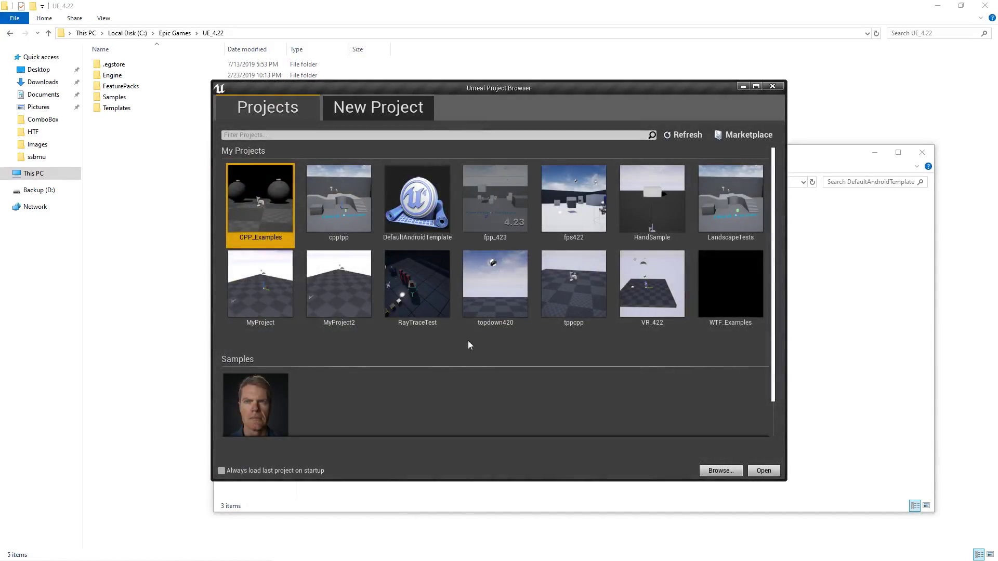
click(379, 116)
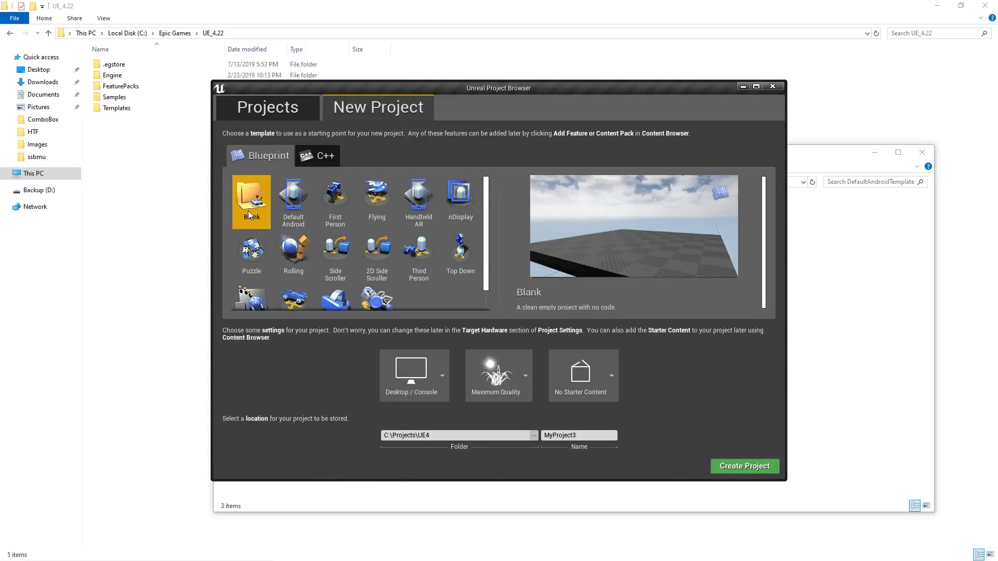
scroll(404, 293, down, 1)
scroll(402, 296, up, 1)
click(419, 254)
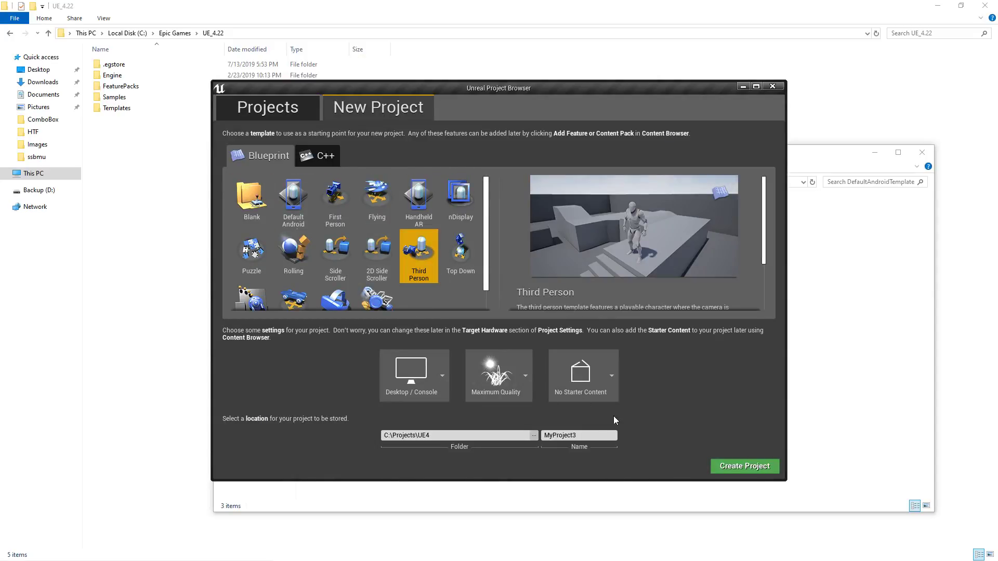
- Name the project NewTemplate, keep Desktop / Console as the target hardware, and create it
drag(579, 436, 477, 430)
text(NewTemplate)
click(415, 371)
click(414, 371)
click(749, 466)
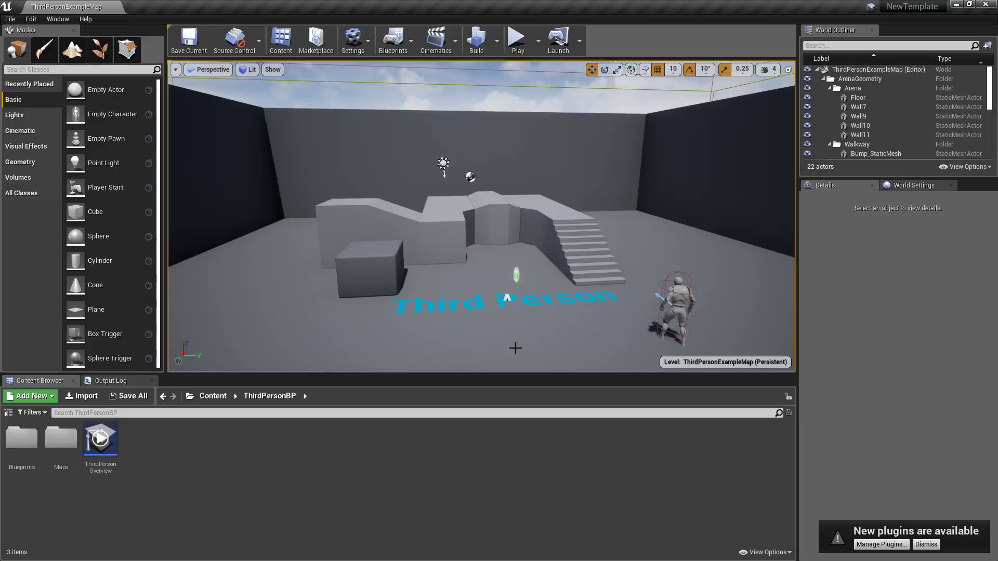
- Show the content folder tree and delete the ThirdPersonOverview tutorial asset from the ThirdPersonBP folder
click(8, 412)
click(310, 442)
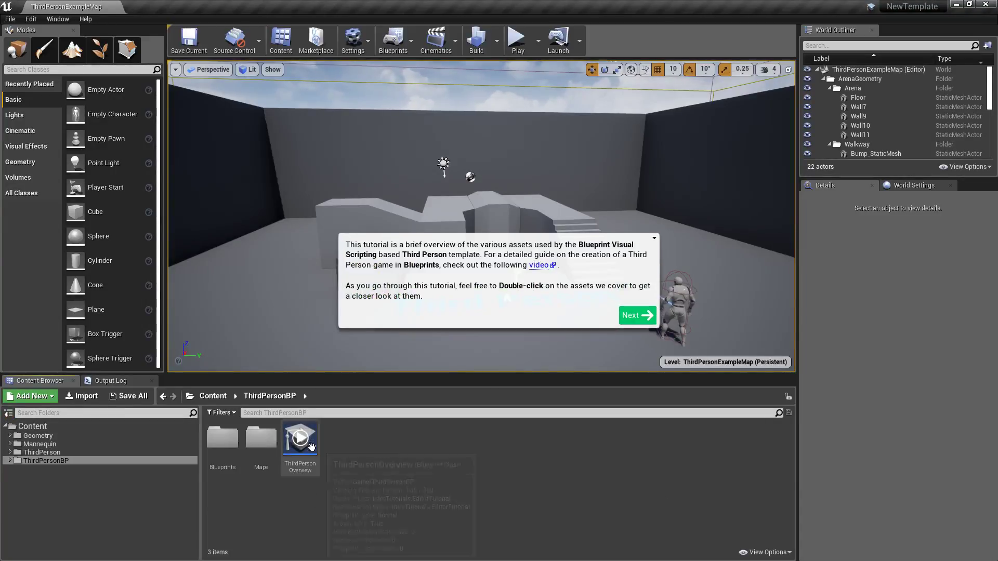
click(654, 239)
click(662, 269)
click(300, 441)
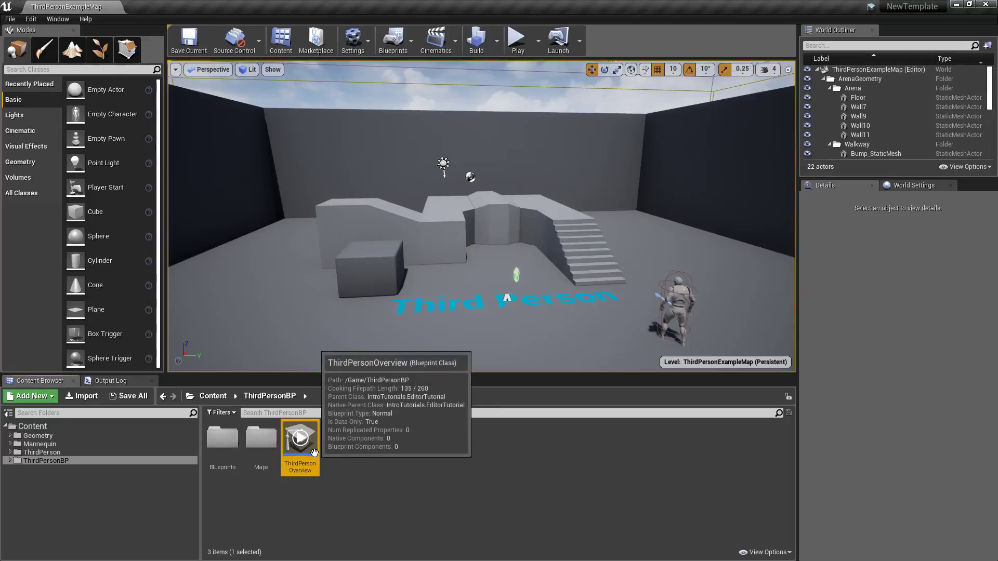
key(Delete)
click(452, 457)
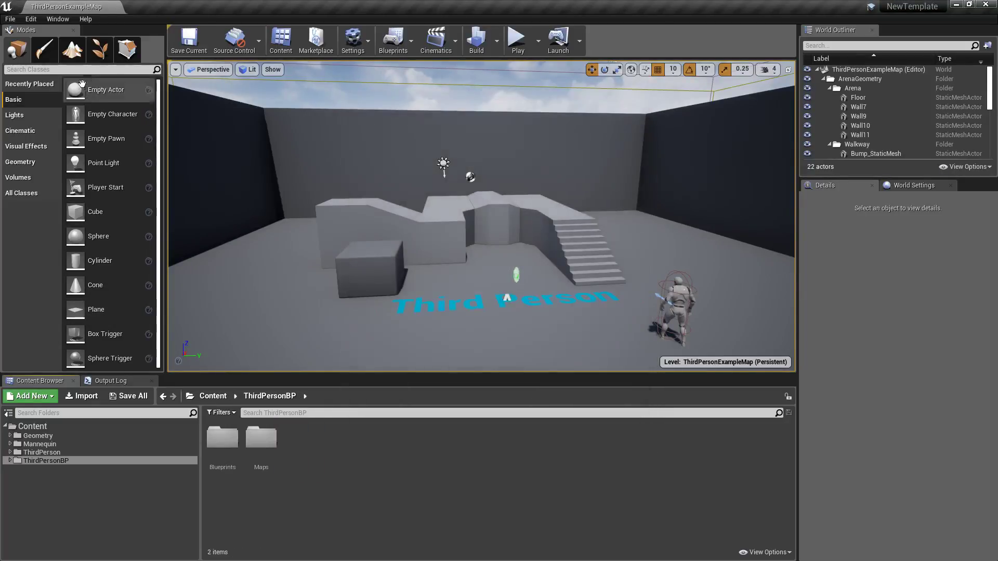
- Create a new empty level in place of the open example map
click(10, 18)
click(23, 38)
click(593, 218)
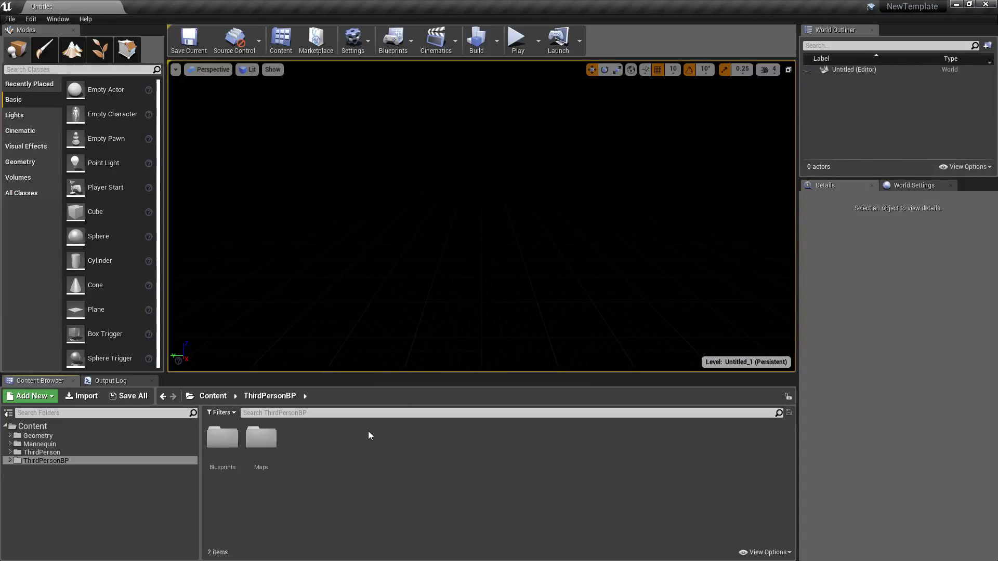
- Delete the Maps folder from ThirdPersonBP and return to the root Content folder
click(262, 442)
key(Delete)
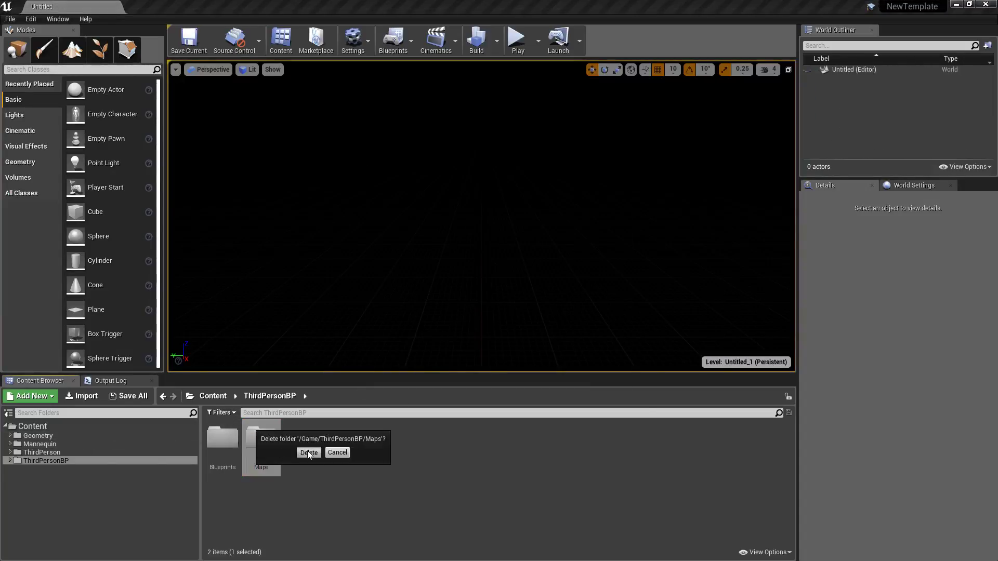
click(309, 453)
click(376, 453)
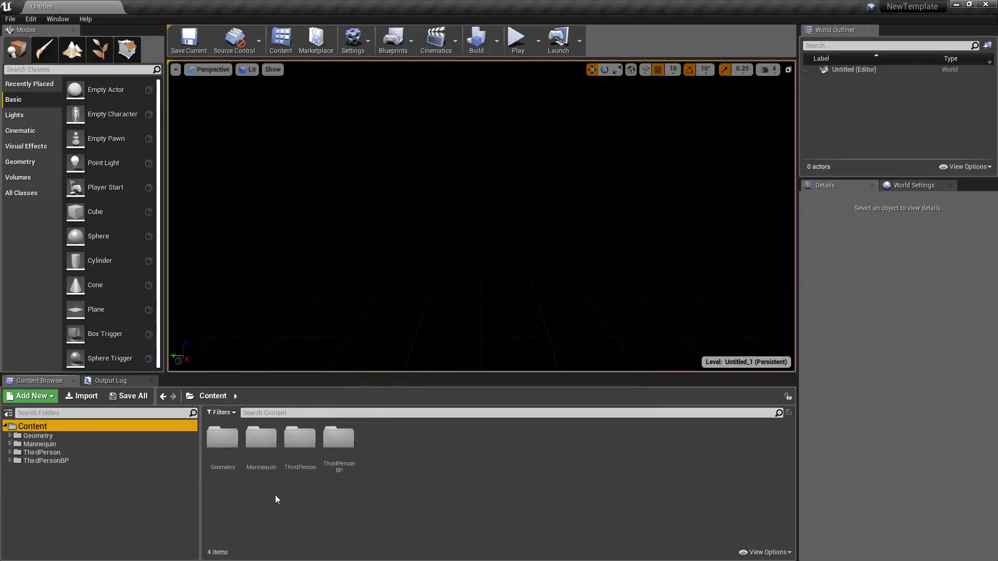
- Create a folder named Maps in the root Content folder
right_click(243, 491)
click(307, 166)
text(Maps)
key(Return)
- Save the empty level as DefaultMap in the Maps folder
key(ctrl+s)
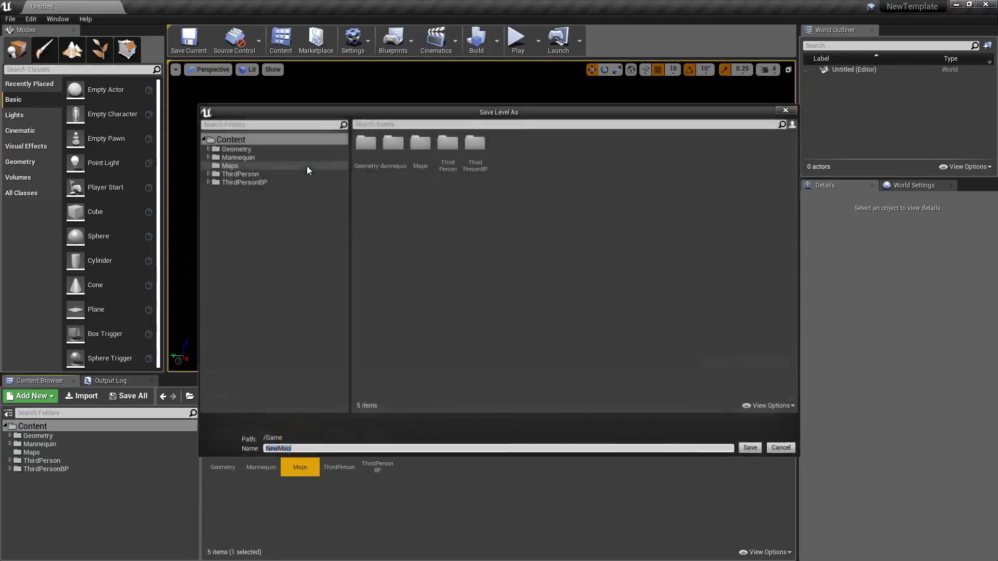
click(231, 165)
click(307, 449)
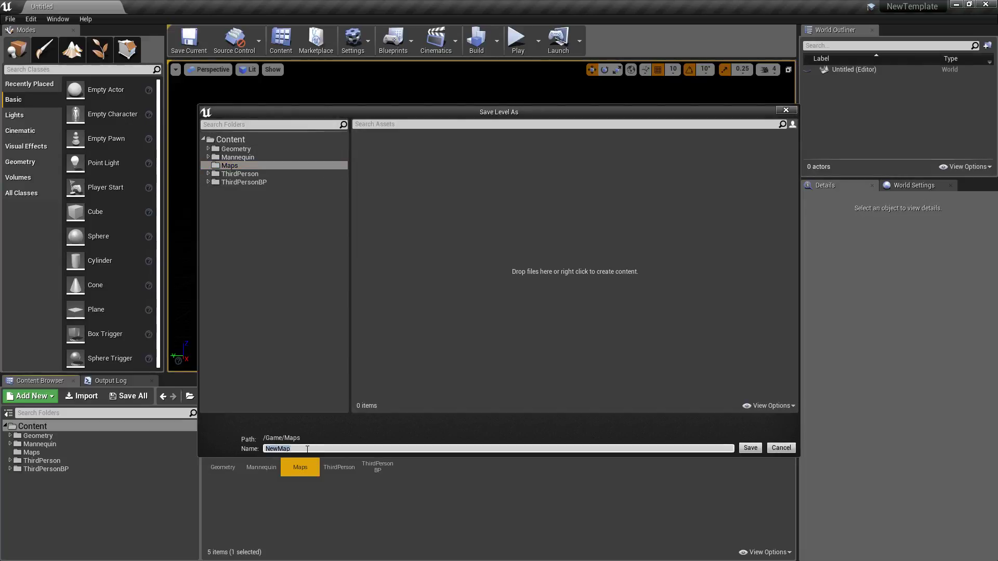
text(DefaultMap)
key(Return)
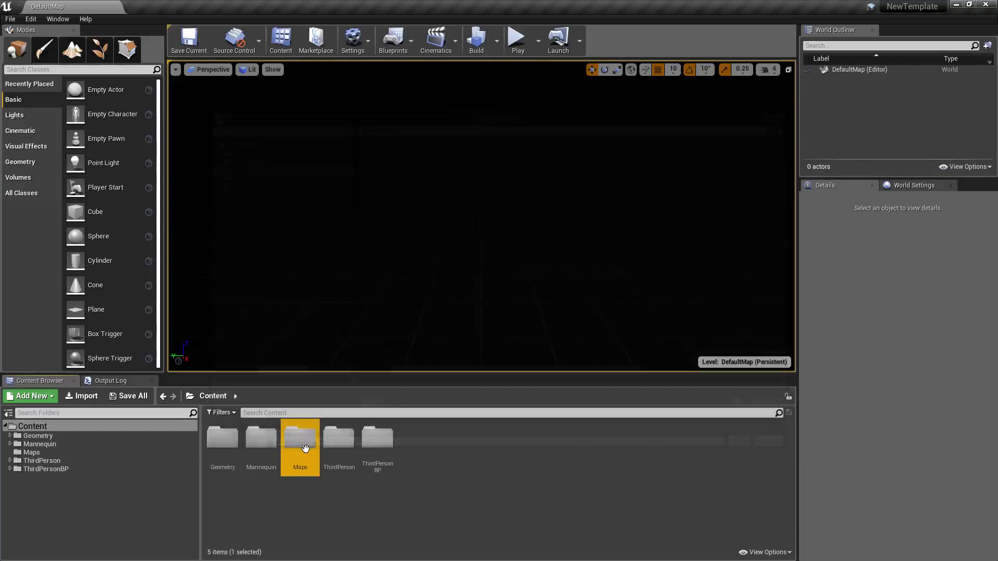
- Set both the Editor Startup Map and the Game Default Map to DefaultMap in the project's Maps & Modes settings
click(31, 18)
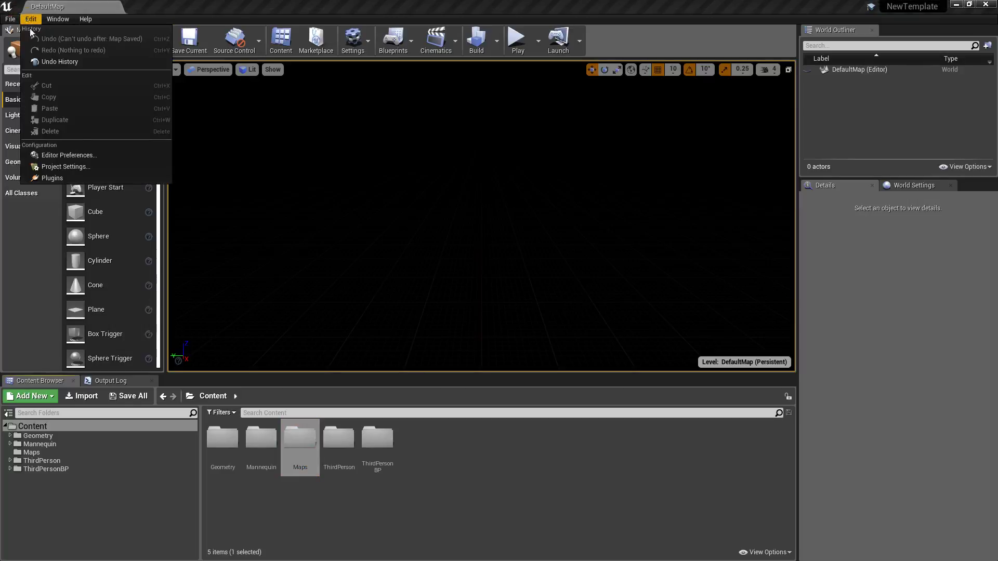
click(65, 167)
click(50, 106)
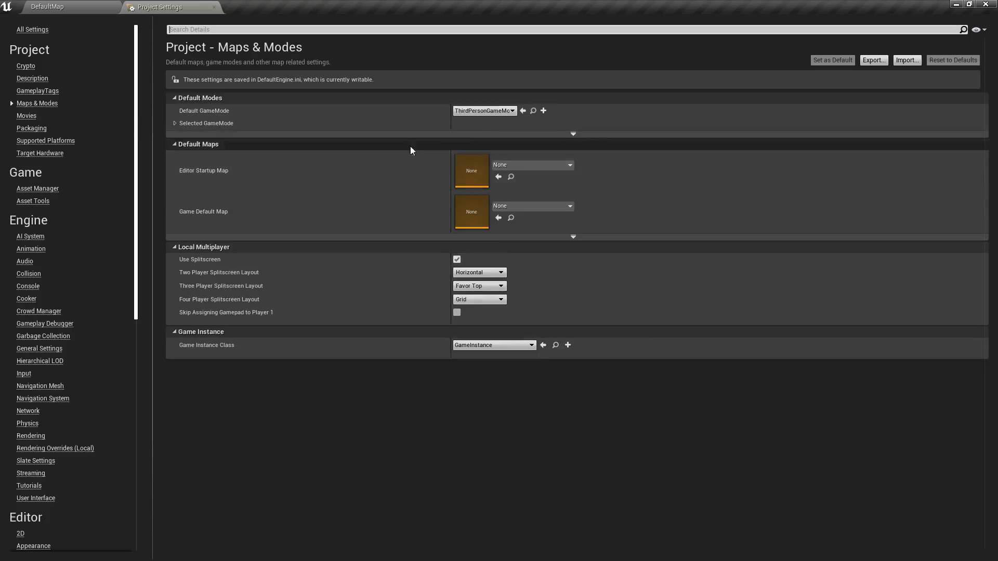
click(503, 165)
click(530, 269)
click(513, 208)
click(528, 312)
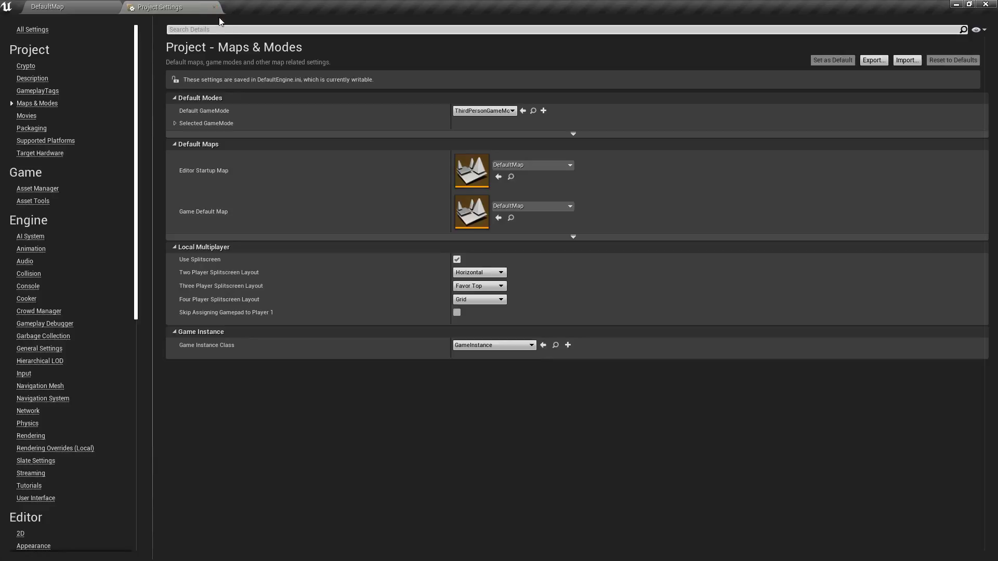
- Change the Project Name in the project's Description settings to New Blank Template
click(43, 4)
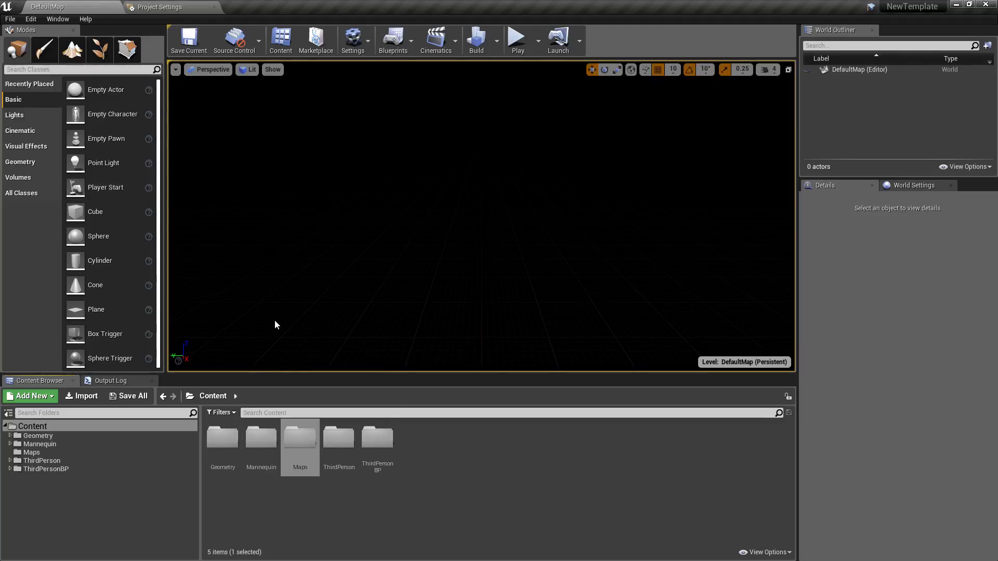
click(159, 7)
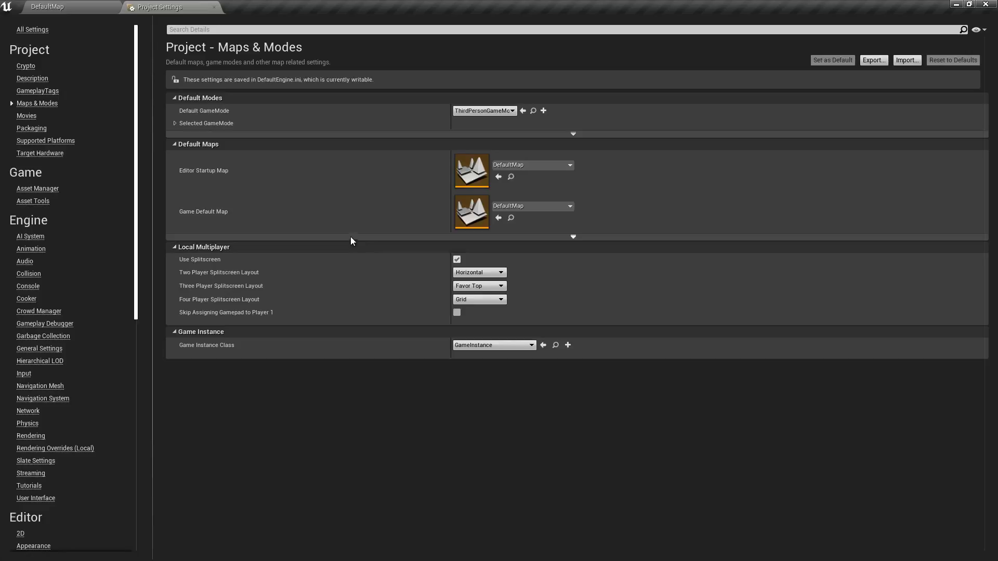
click(32, 78)
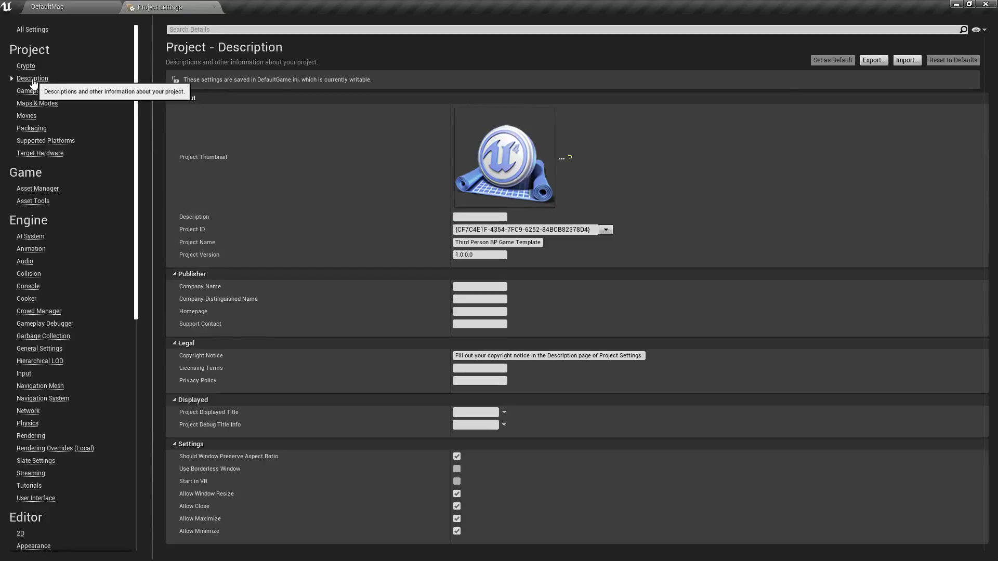
click(482, 242)
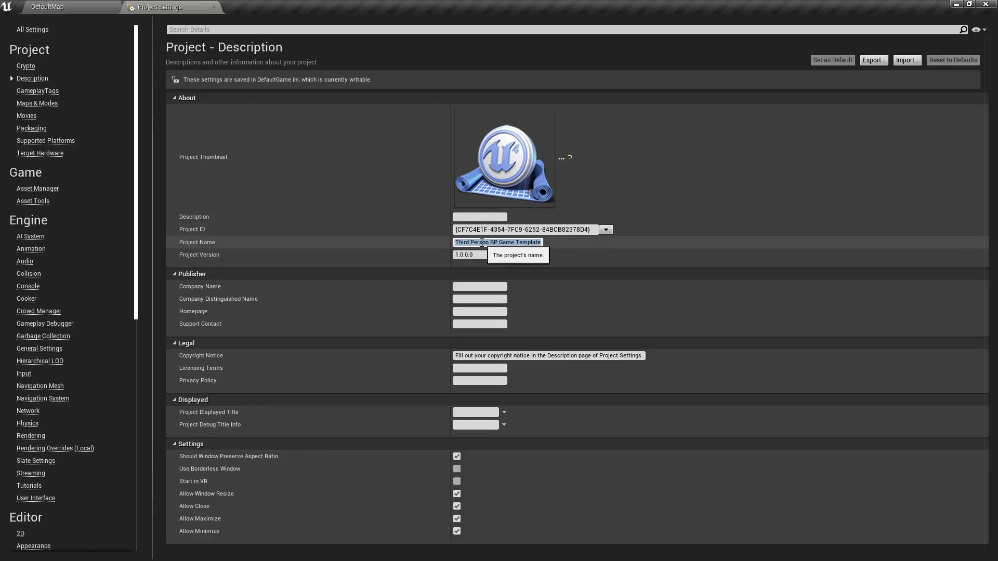
text(New Blank Template)
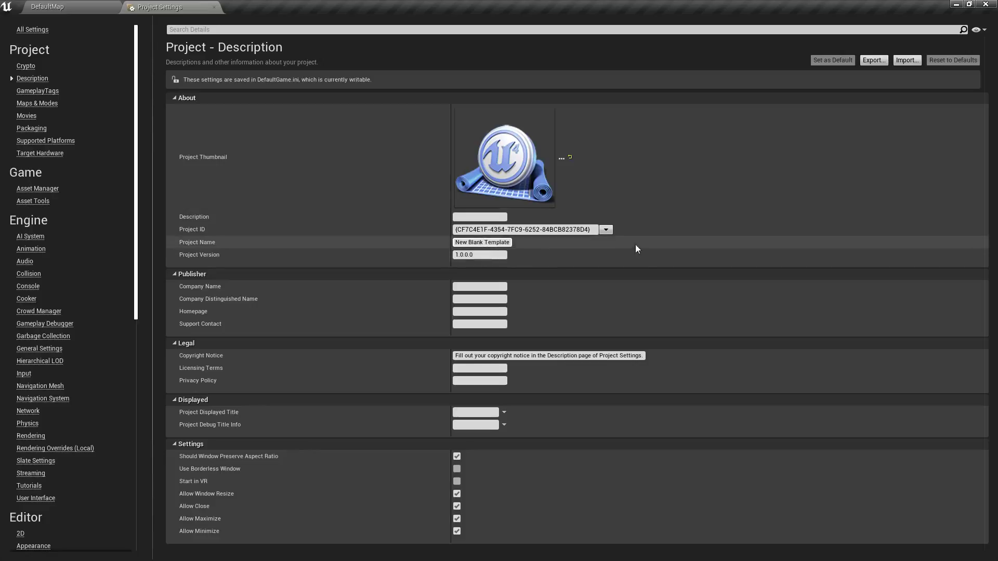
- Generate a new Project ID for the project and close the Project Settings
click(606, 230)
click(620, 240)
click(606, 230)
click(613, 241)
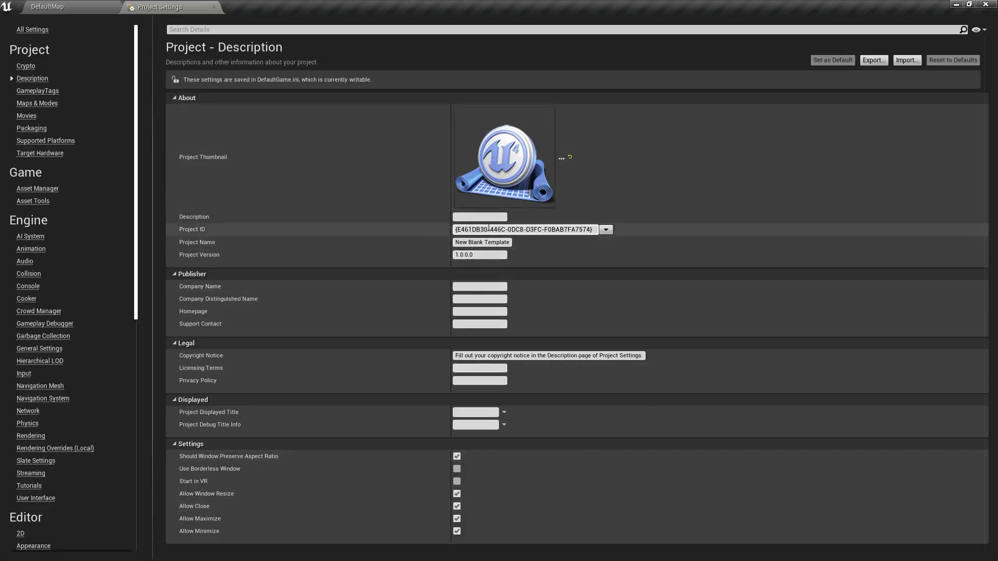
click(214, 7)
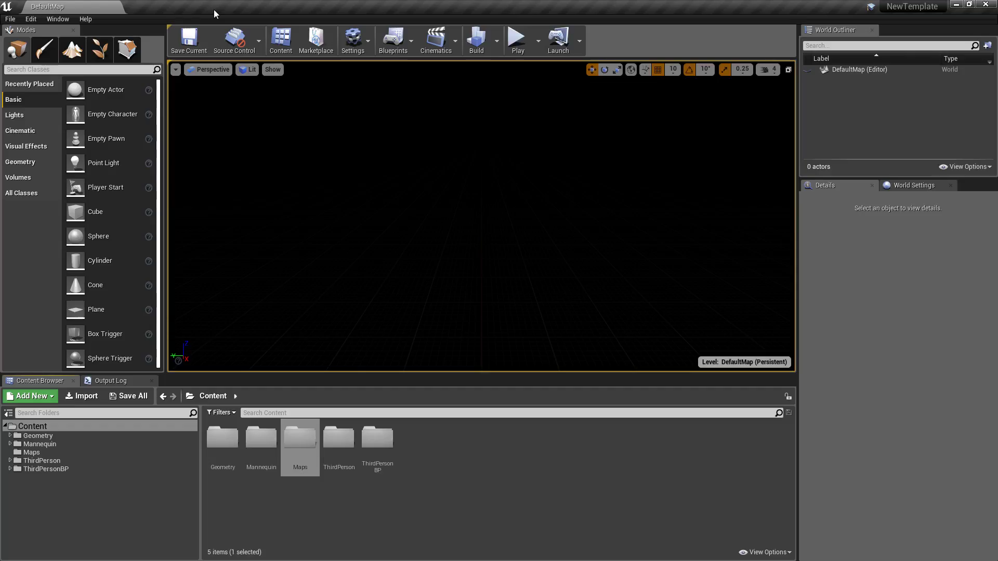
- Close the Unreal editor and open the NewTemplate project folder under Projects\UE4 in File Explorer
click(990, 7)
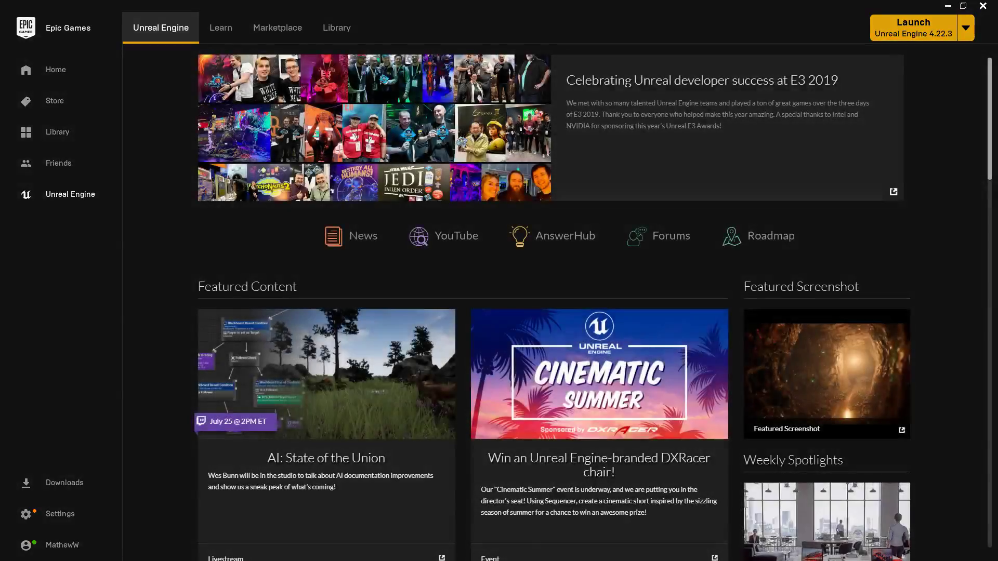
key(alt+Tab)
click(411, 181)
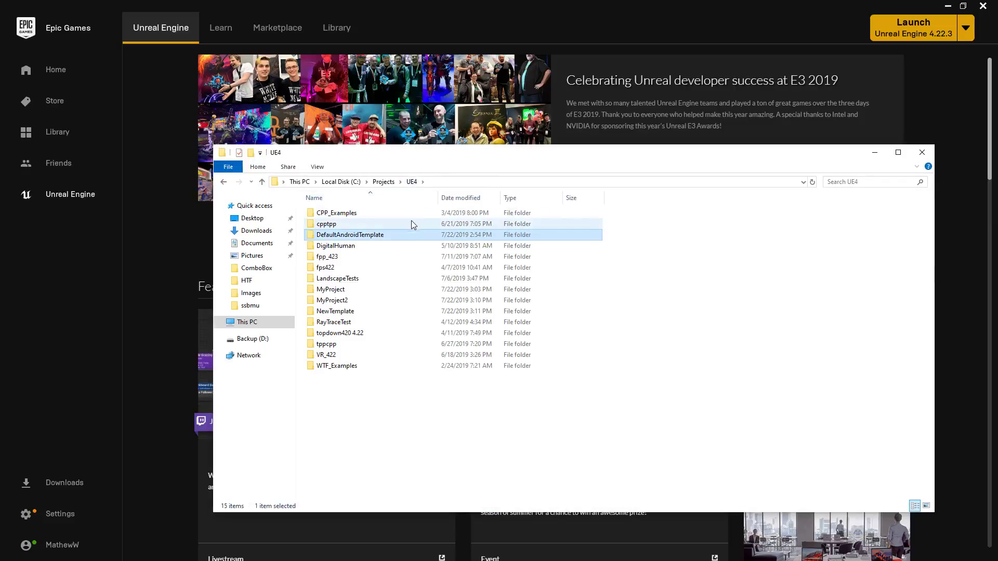
double_click(367, 311)
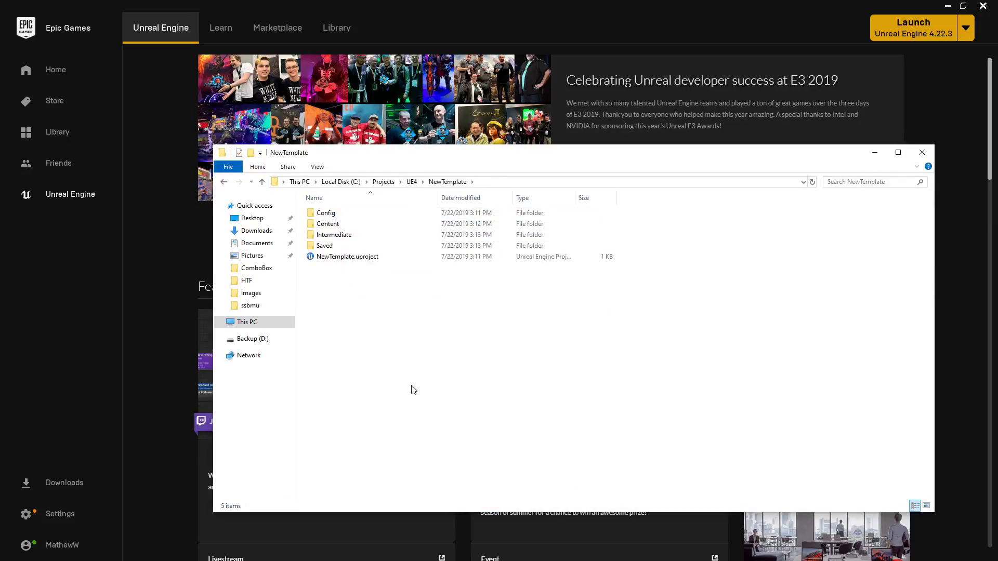
click(320, 30)
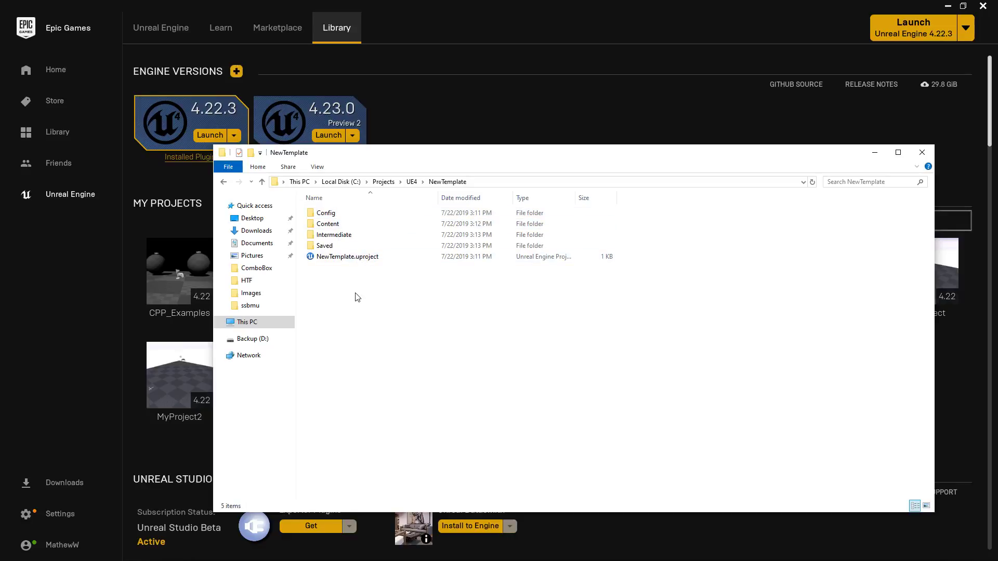
- Delete the Intermediate folder from the NewTemplate project
click(338, 237)
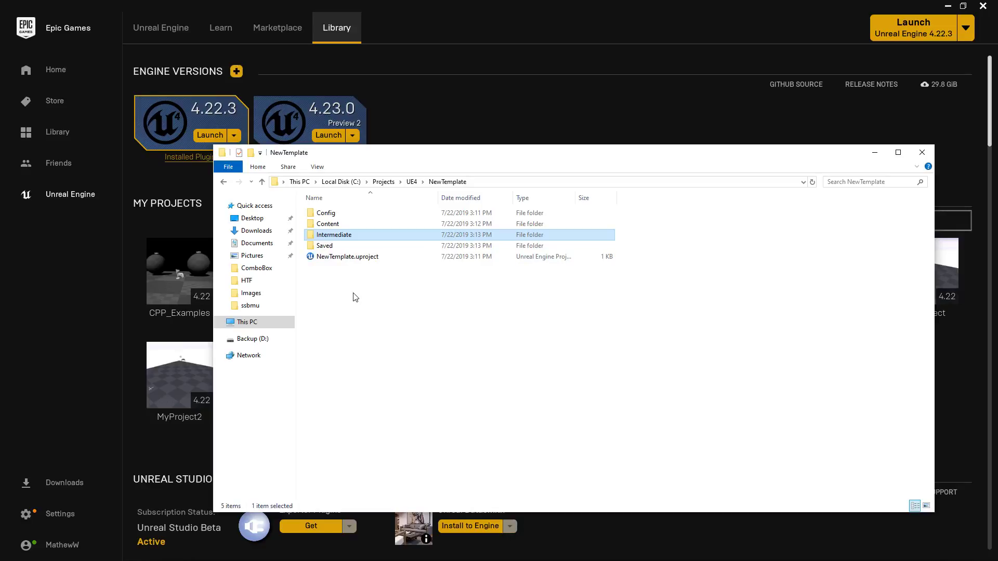
click(378, 297)
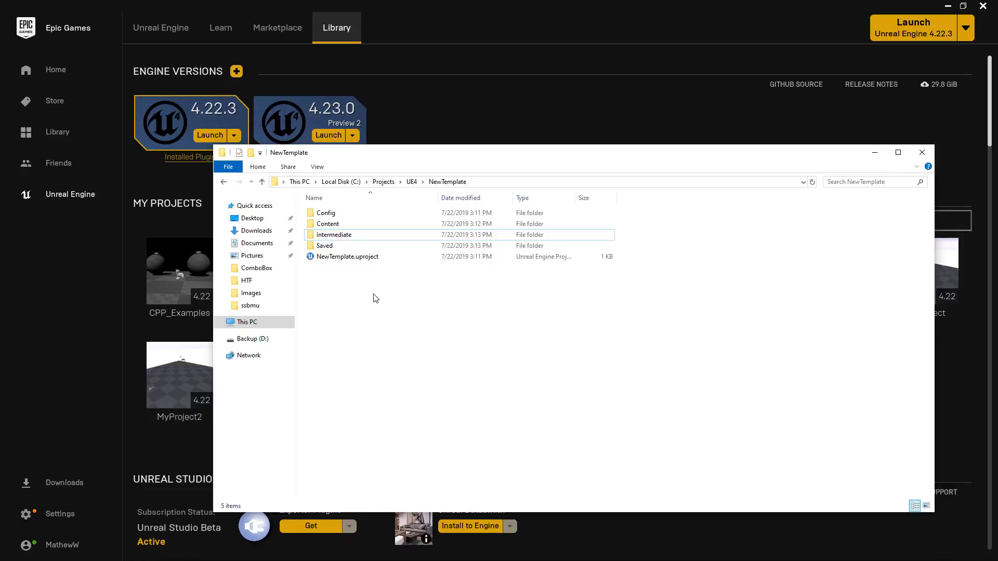
click(352, 238)
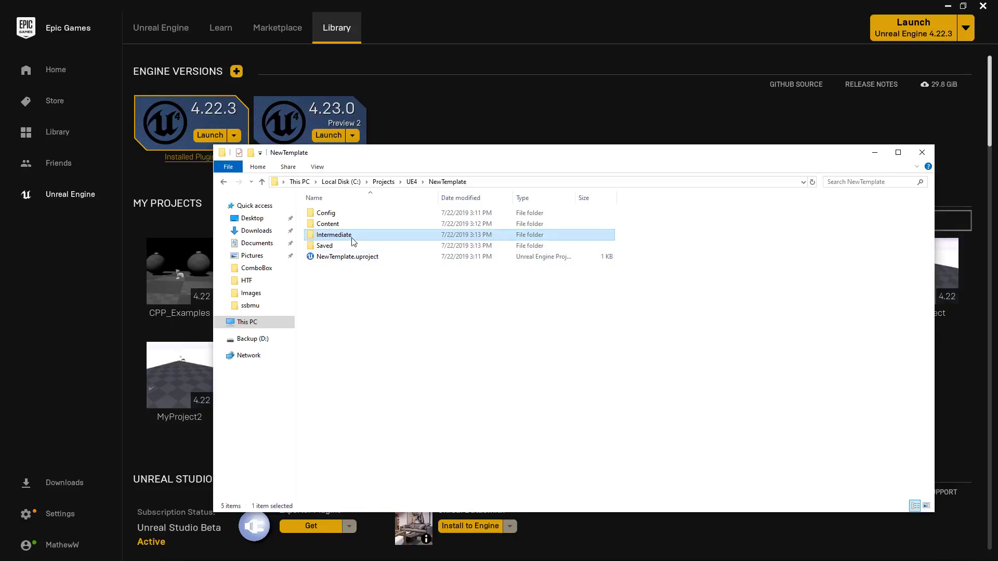
key(Delete)
- Examine the configuration files in the project's Saved\Config\Windows folder
double_click(345, 236)
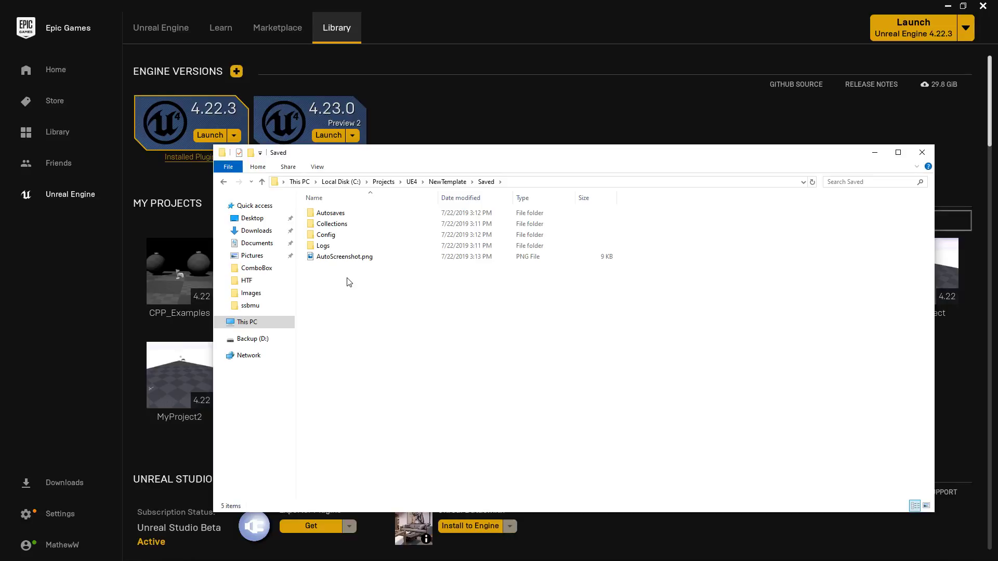
double_click(327, 235)
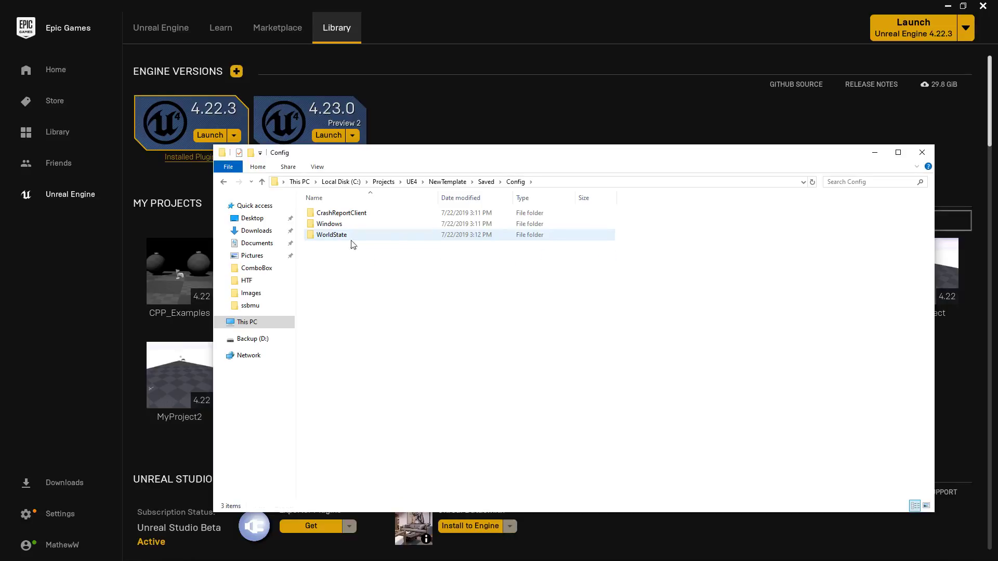
double_click(329, 224)
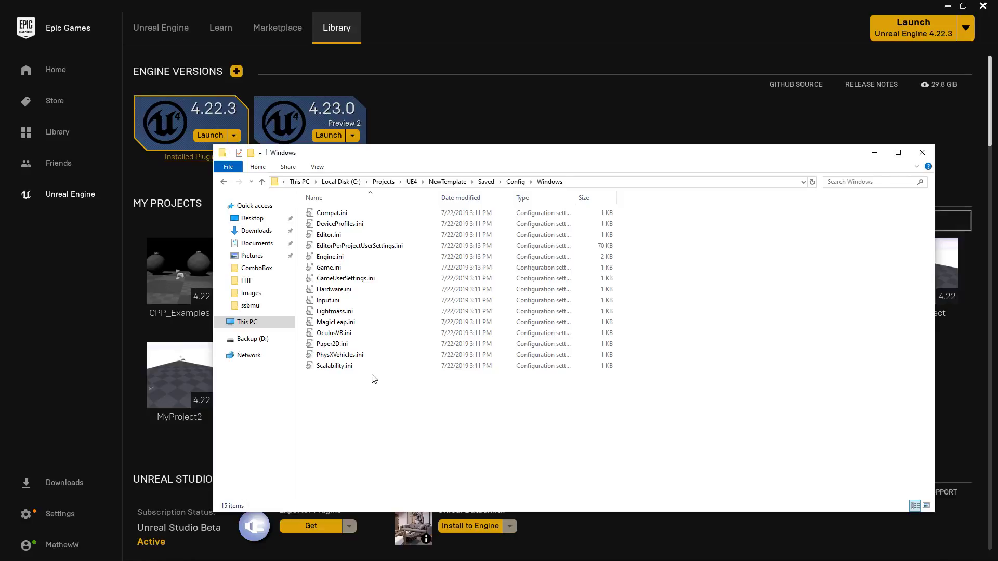
- Delete the Logs folder, AutoScreenshot.png, and the Collections and Autosaves folders from the project's Saved folder
click(486, 182)
drag(347, 270, 337, 248)
key(Delete)
click(343, 224)
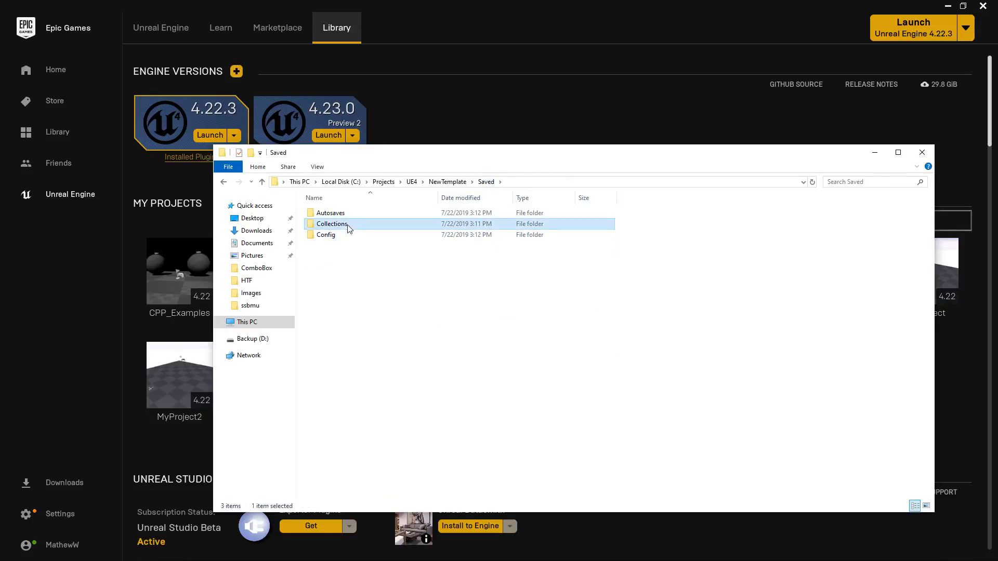
key(Delete)
click(336, 213)
key(Delete)
- Delete the CrashReportClient and WorldState folders from Saved\Config, keeping only the Windows folder
double_click(335, 213)
click(335, 213)
key(Delete)
double_click(335, 226)
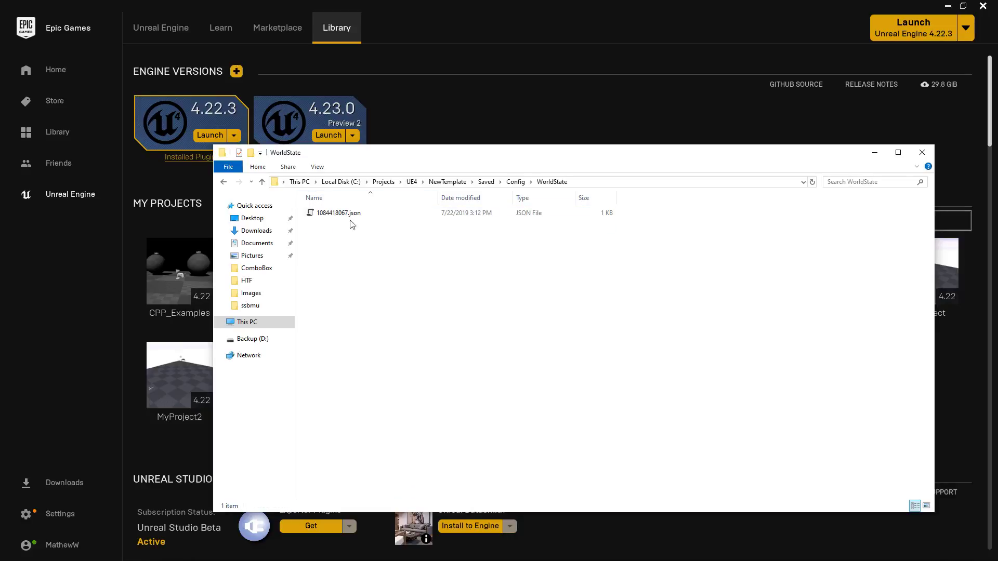
click(516, 181)
key(Delete)
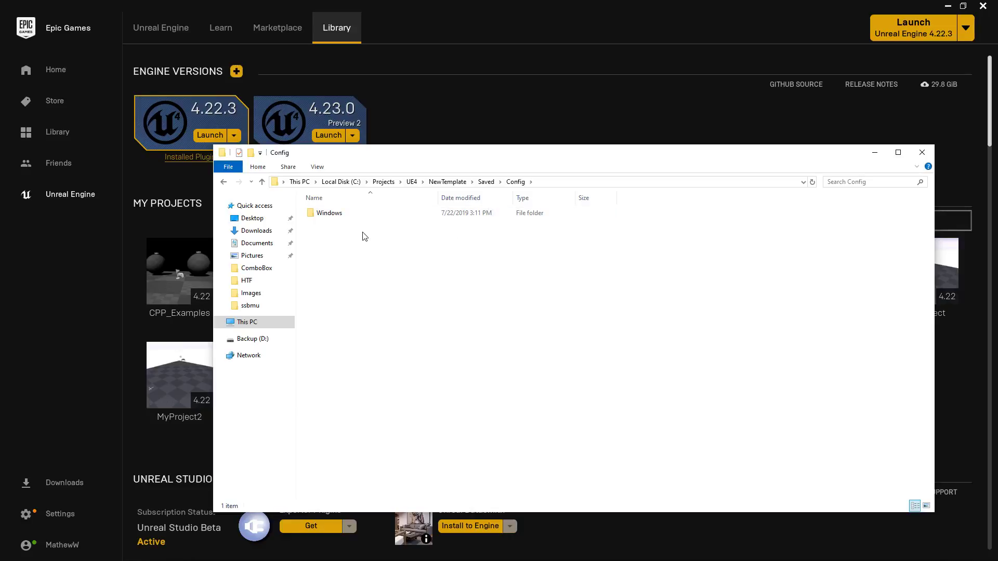
- Review the .ini files in Saved\Config\Windows and return to the NewTemplate project folder
double_click(367, 213)
drag(574, 433, 334, 203)
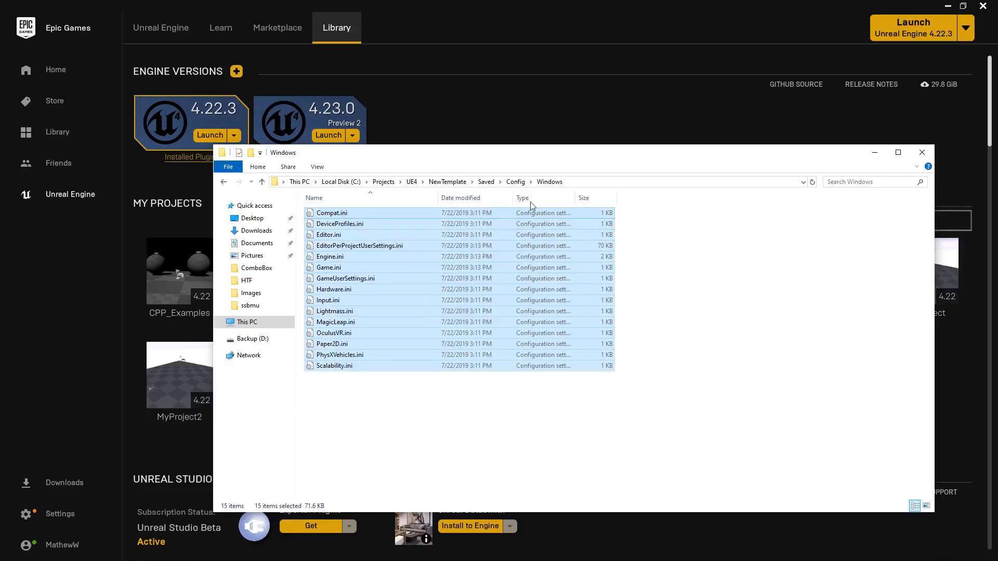
click(516, 181)
click(486, 182)
click(467, 184)
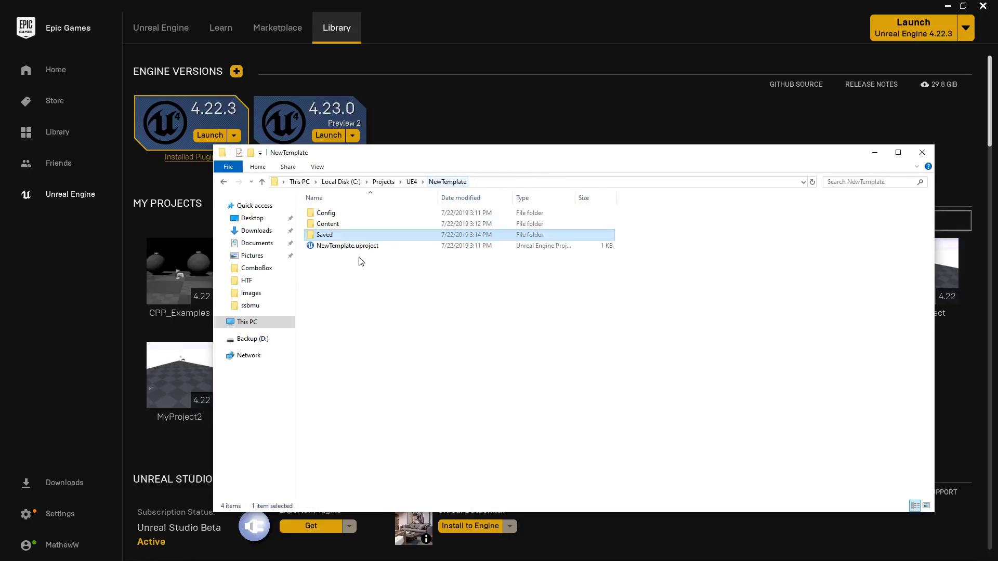
- Examine the contents of the project's Content and Config folders, then return to the NewTemplate folder
double_click(372, 223)
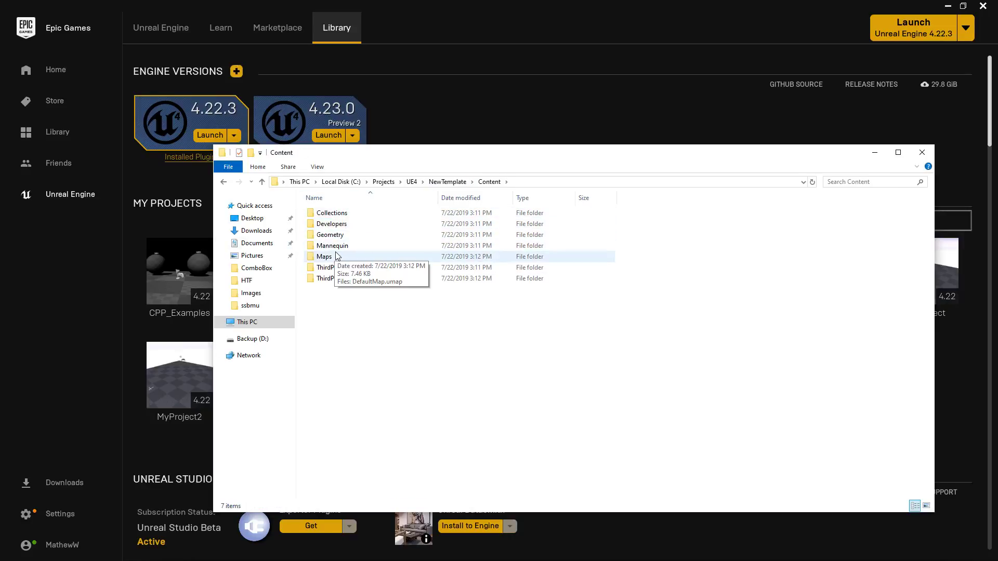
click(447, 181)
double_click(345, 213)
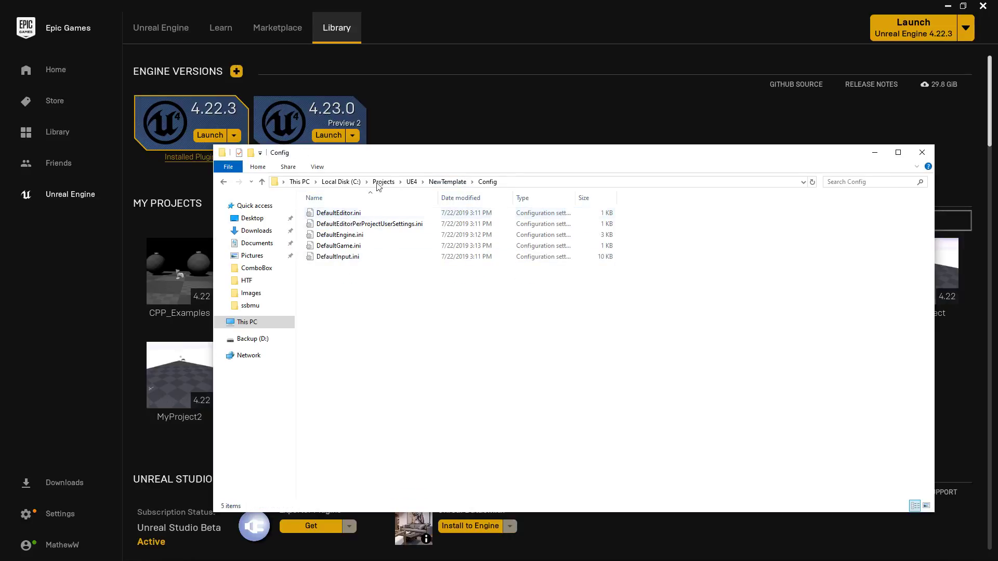
click(448, 182)
double_click(343, 214)
click(447, 182)
double_click(345, 224)
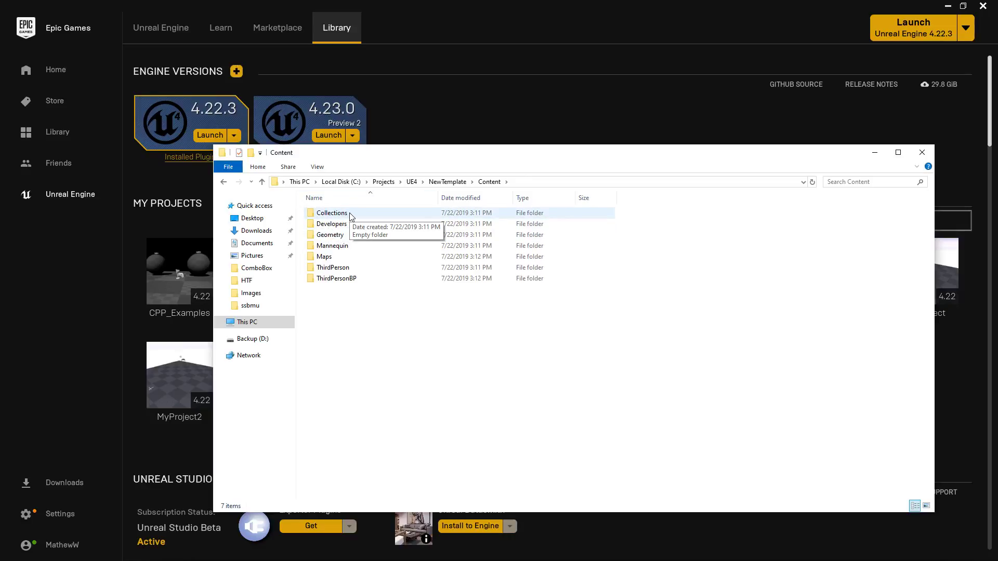
click(447, 181)
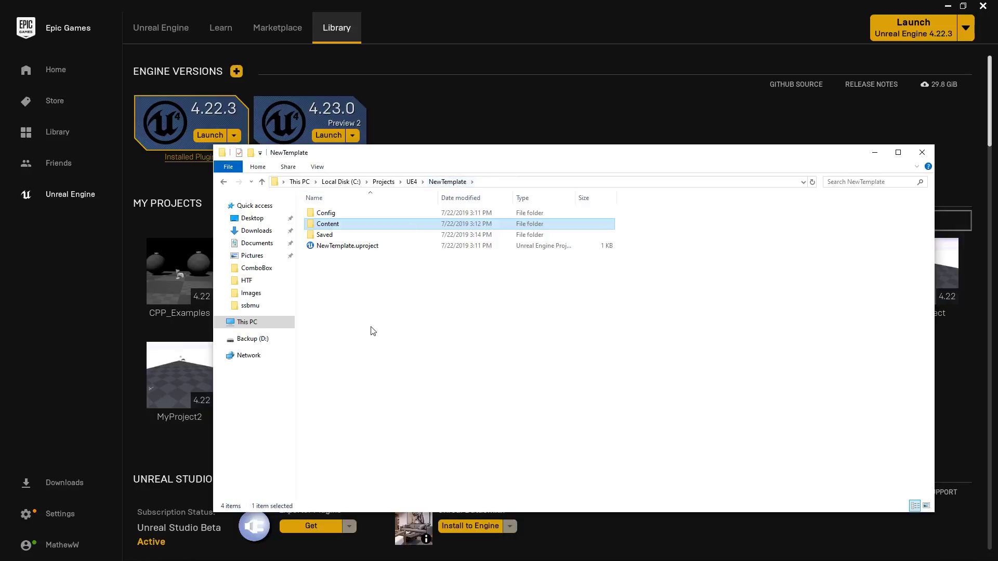
drag(383, 300, 328, 211)
right_click(328, 212)
click(364, 353)
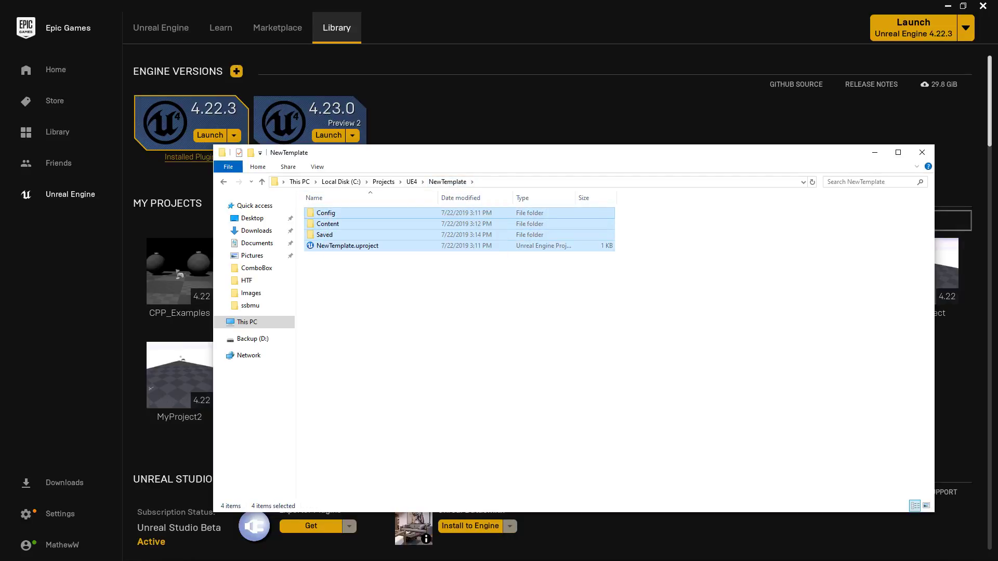
- Switch to the engine's File Explorer window and open the Templates folder inside Epic Games\UE_4.22
key(alt+Tab)
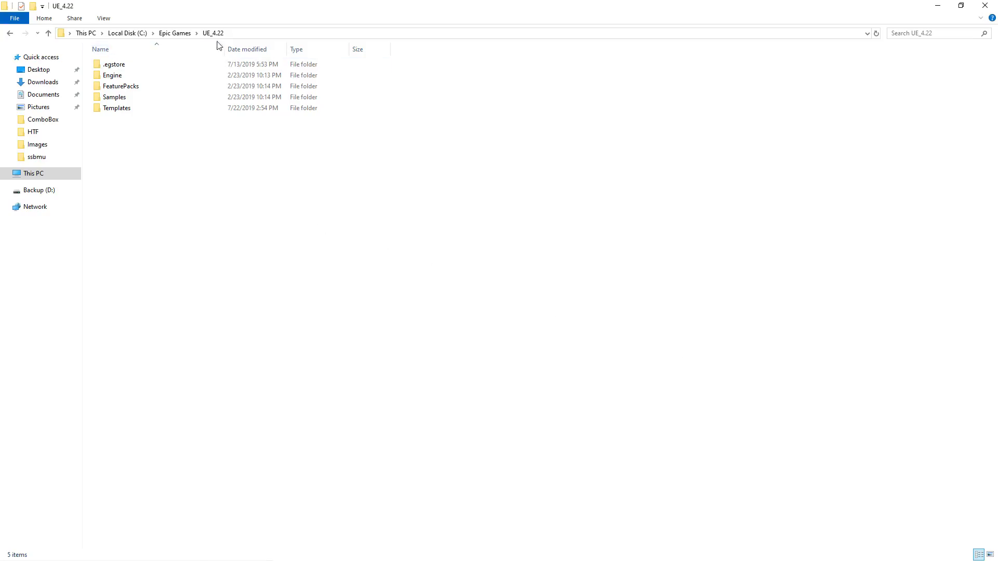
click(175, 33)
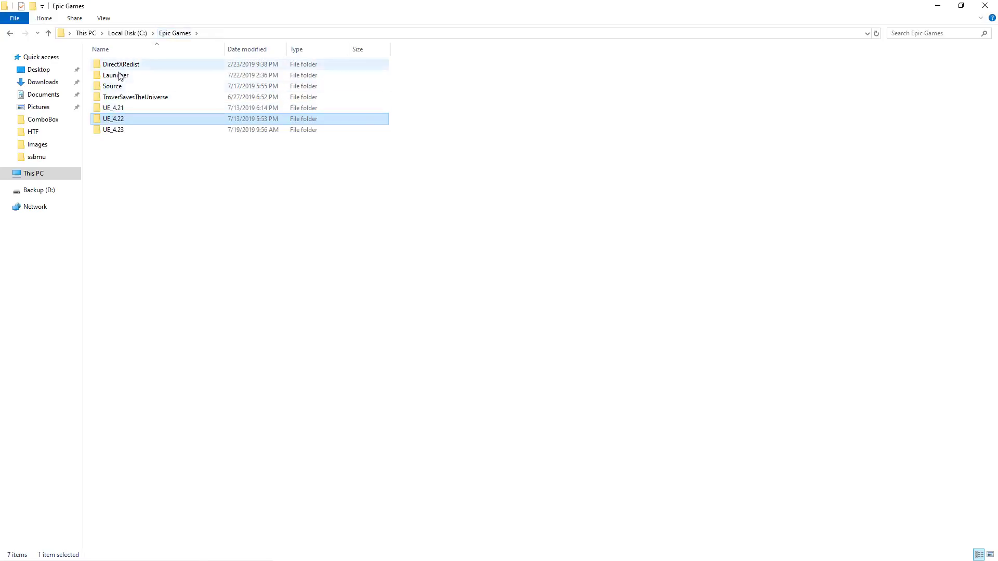
double_click(119, 120)
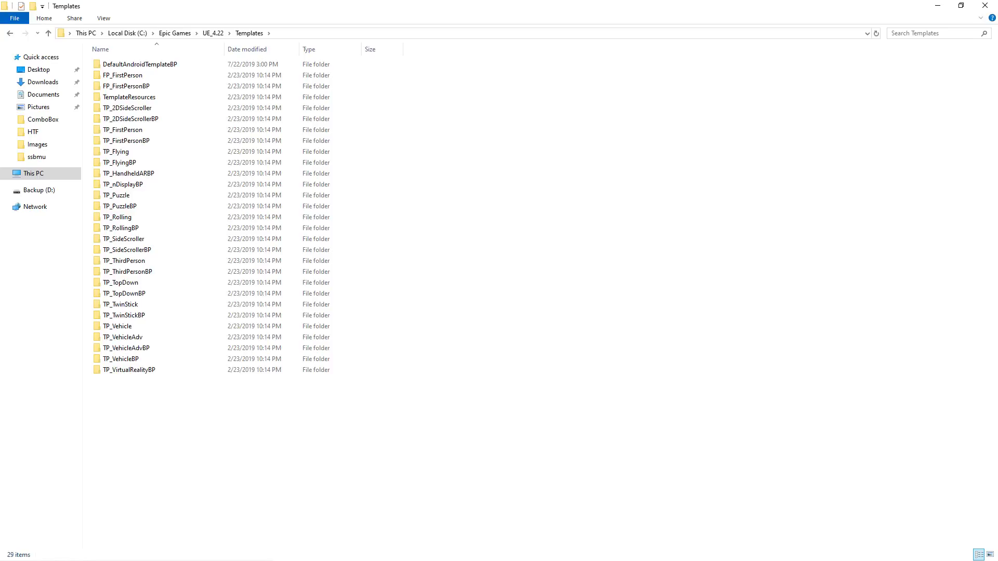
- Copy the whole NewTemplate folder from Projects\UE4 into the UE_4.22 Templates folder
key(alt+Tab)
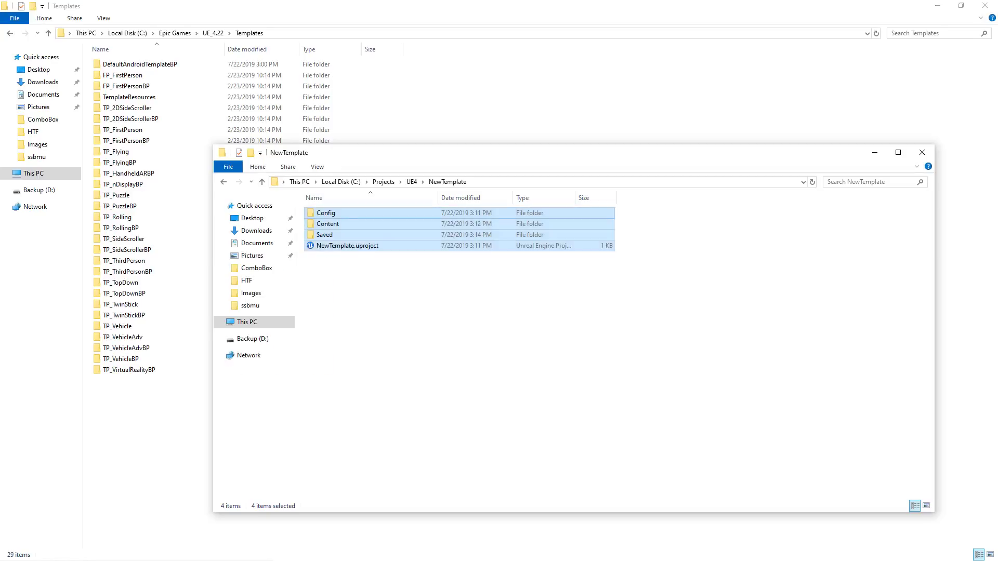
click(410, 183)
right_click(348, 312)
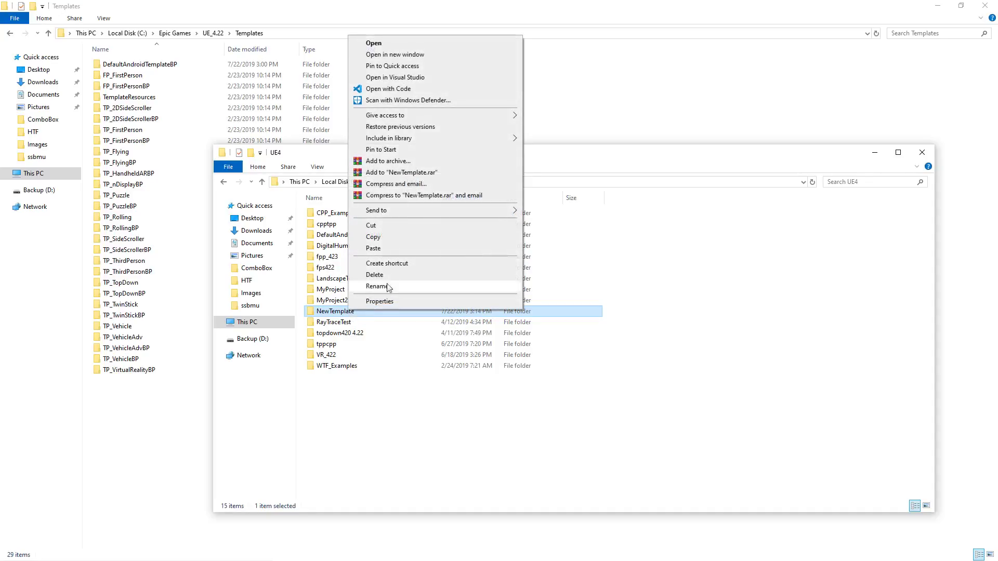
click(374, 237)
click(174, 444)
right_click(186, 413)
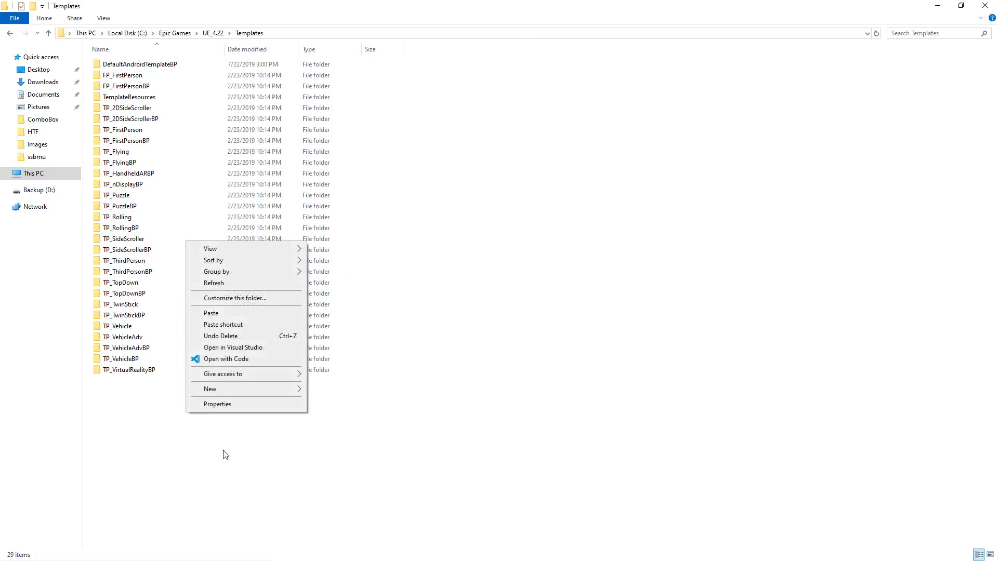
click(225, 313)
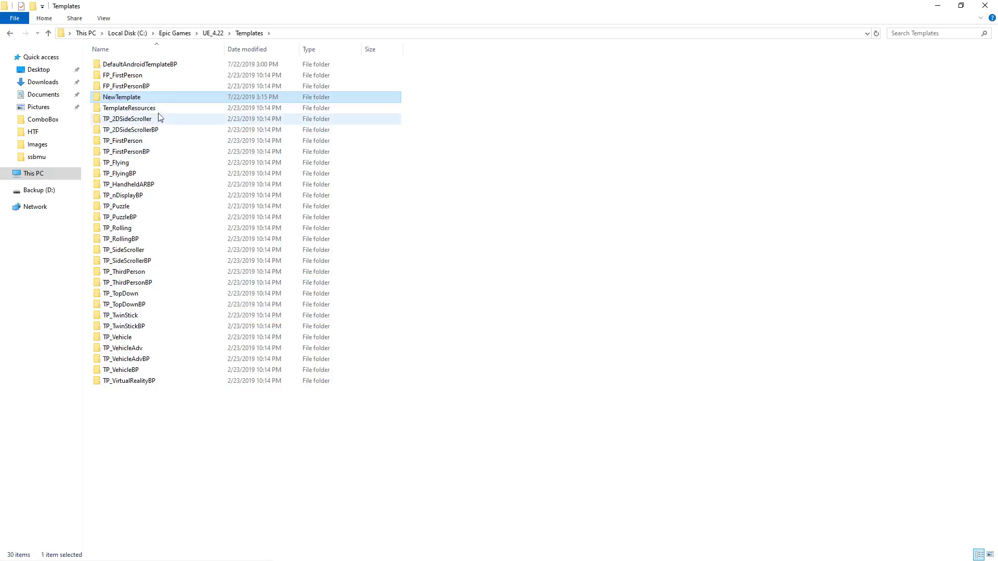
- Check the contents of the copied NewTemplate folder and return to the Templates folder
click(155, 65)
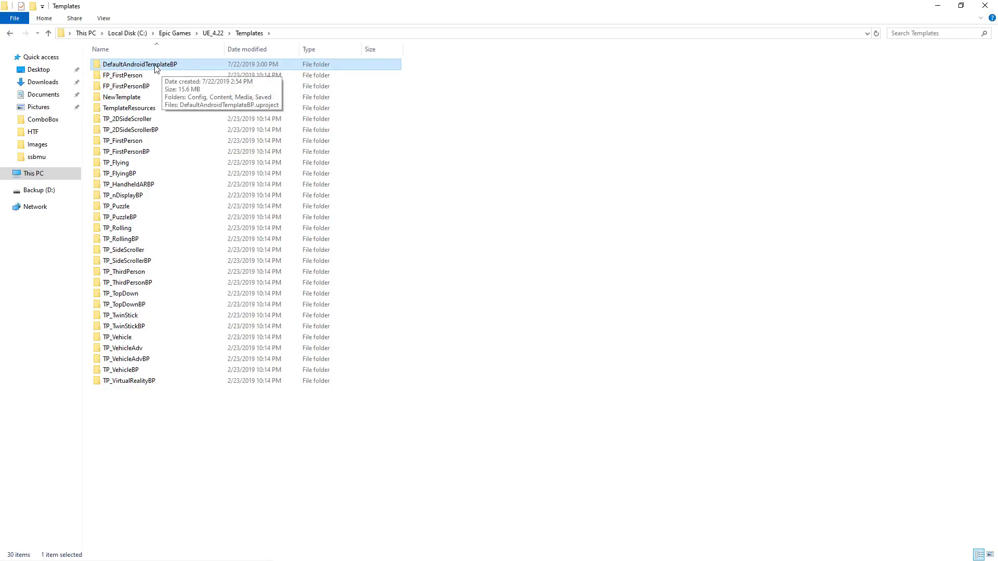
double_click(136, 99)
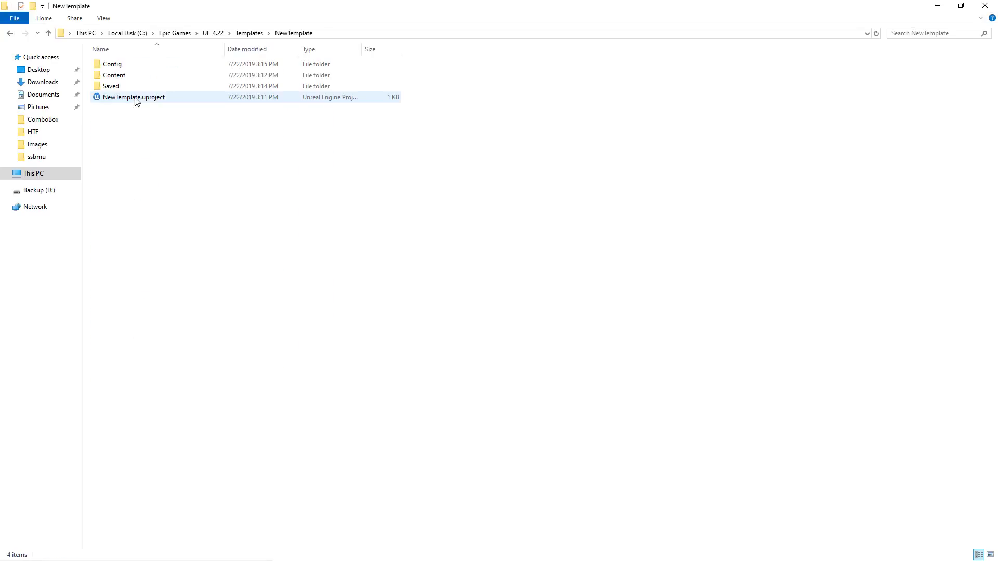
click(250, 33)
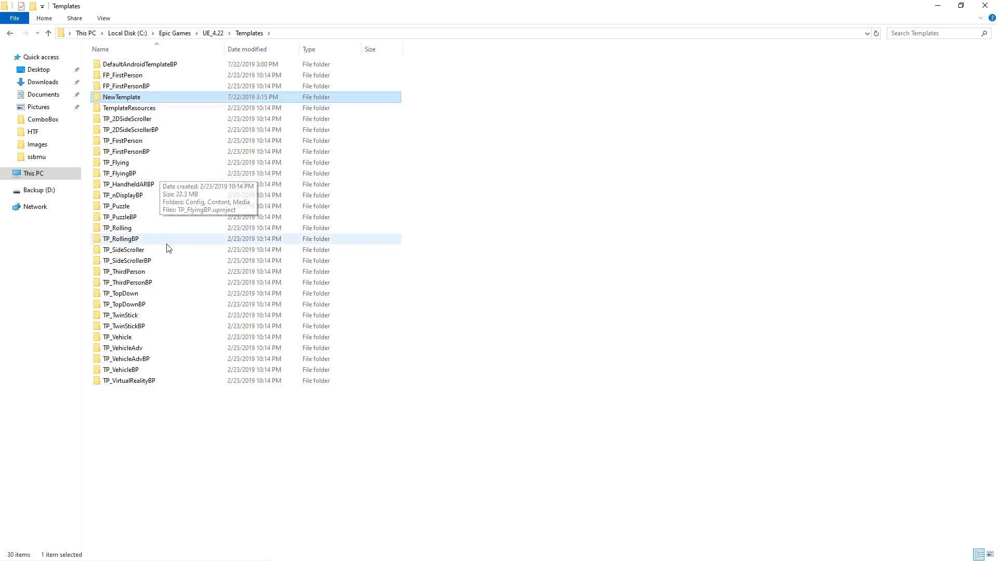
- Copy the TemplateDefs.ini file from the Config folder of the TP_ThirdPersonBP template
double_click(148, 284)
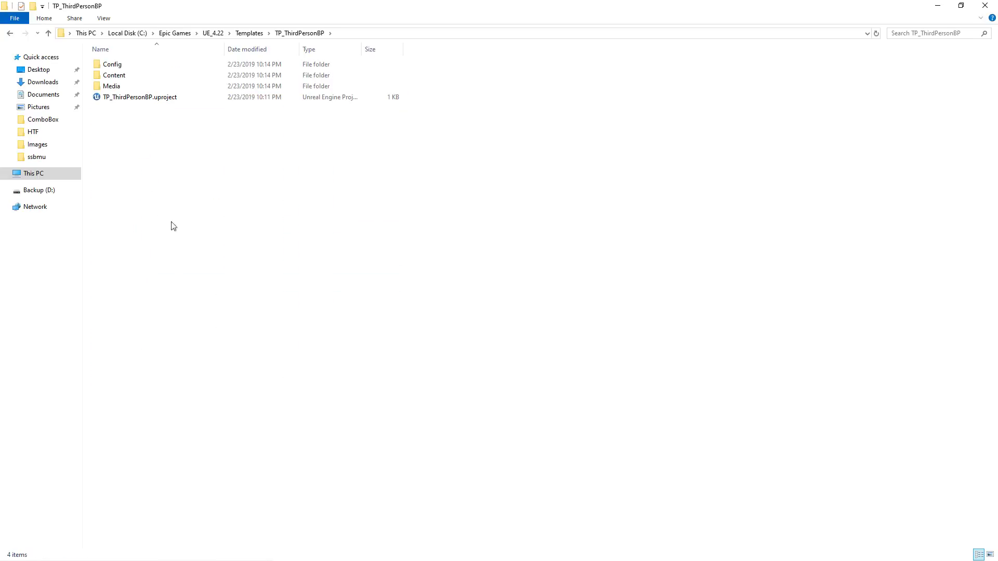
double_click(119, 65)
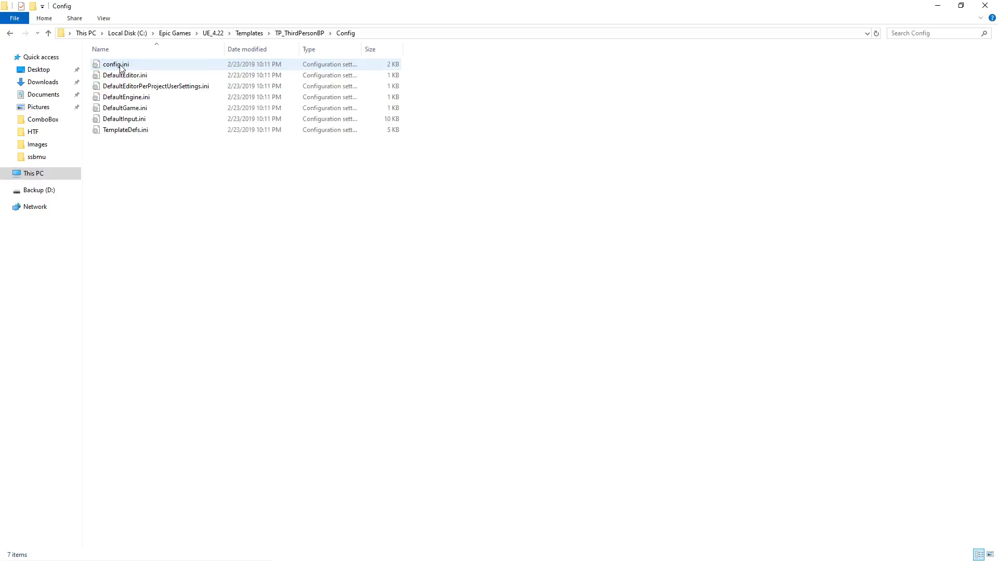
click(124, 133)
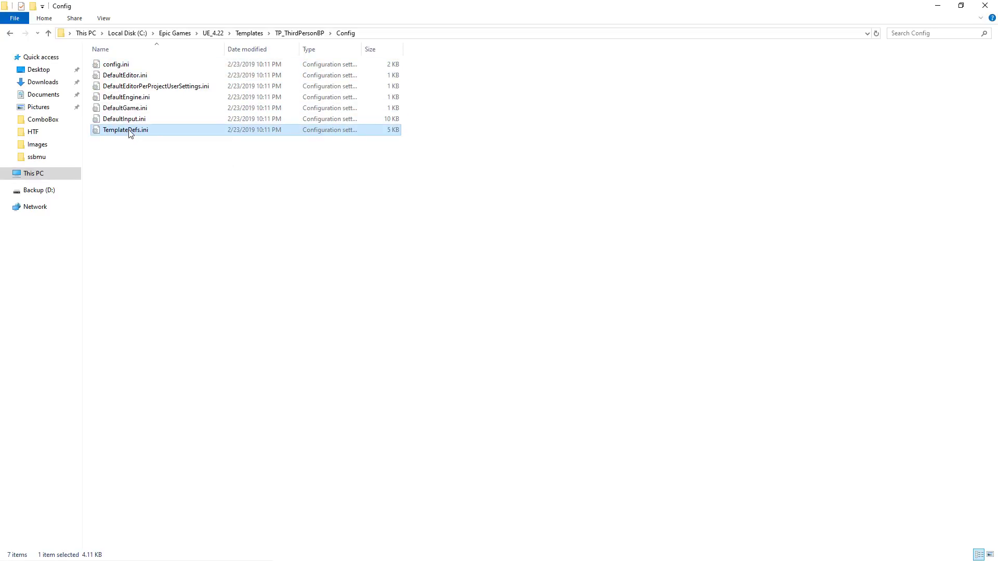
right_click(129, 134)
click(170, 305)
- Paste the copied TemplateDefs.ini file into the Config folder of the NewTemplate template
click(215, 33)
double_click(137, 109)
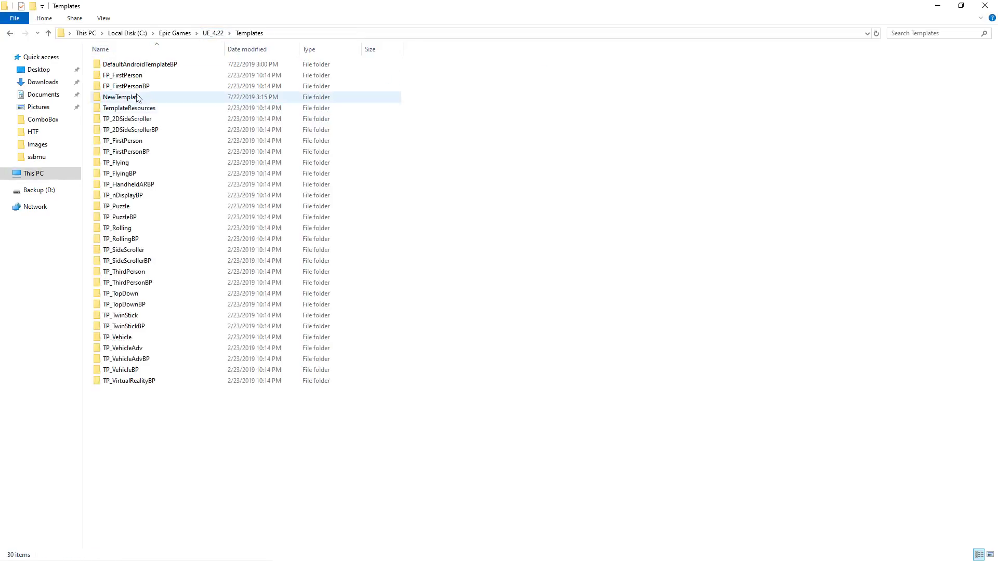
double_click(133, 97)
double_click(121, 64)
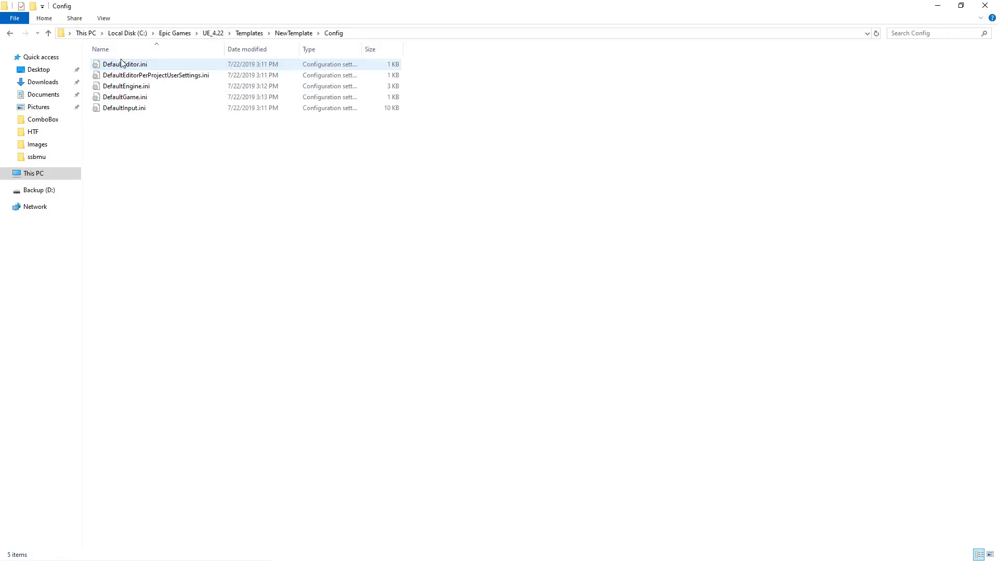
key(ctrl+v)
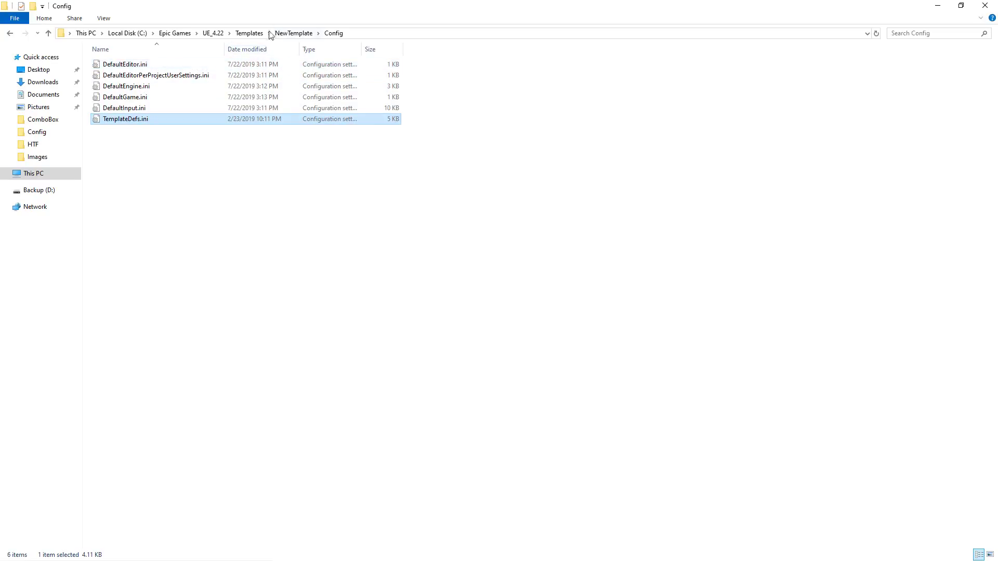
- Copy the Media folder from the TP_ThirdPersonBP template into the NewTemplate template folder
click(213, 33)
double_click(120, 108)
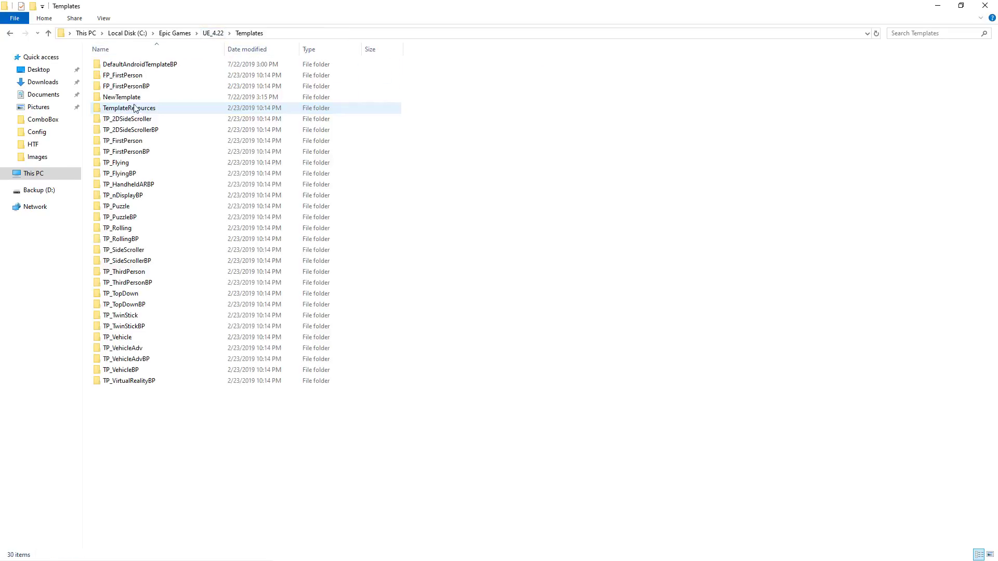
double_click(146, 282)
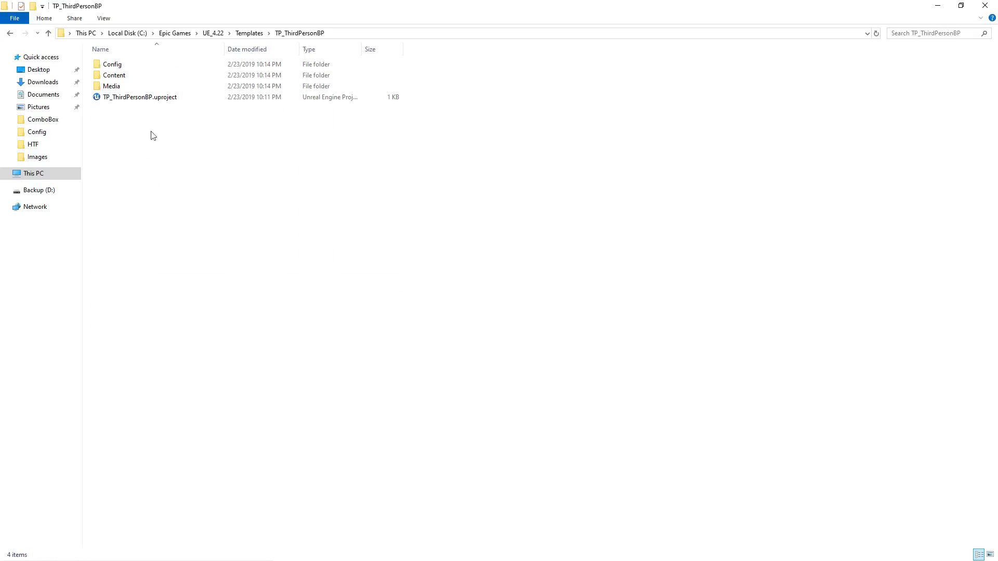
right_click(120, 90)
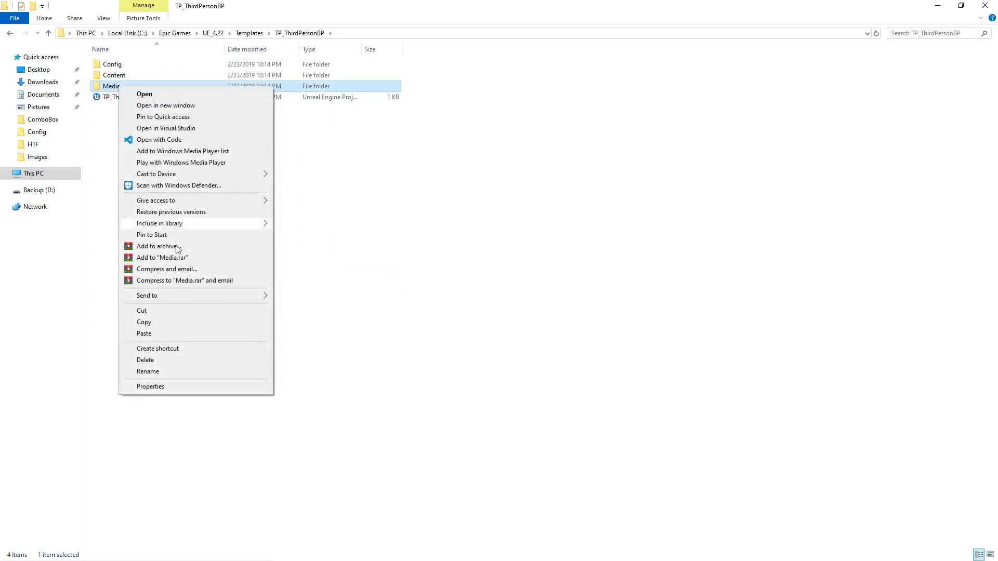
click(166, 325)
click(217, 33)
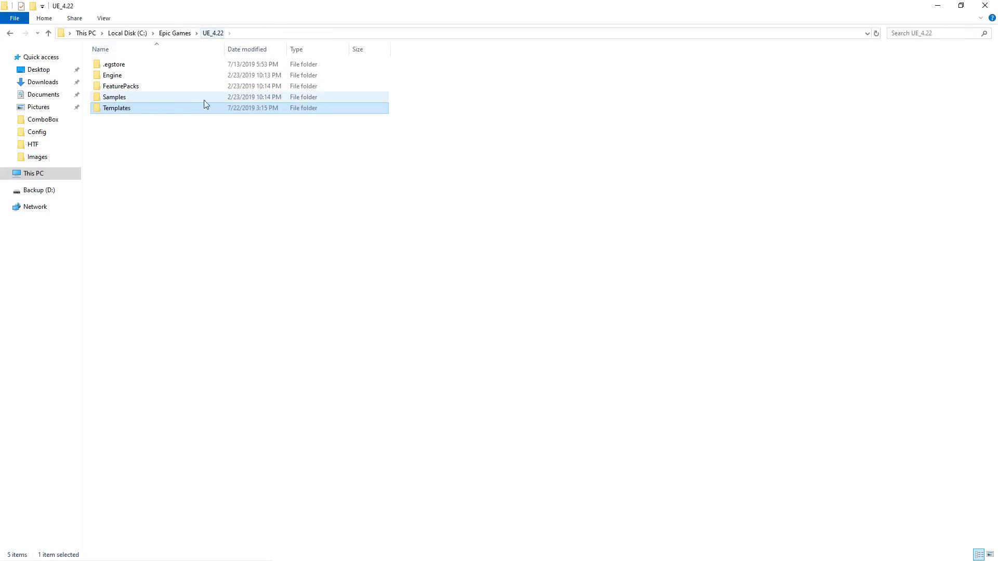
double_click(151, 107)
double_click(127, 97)
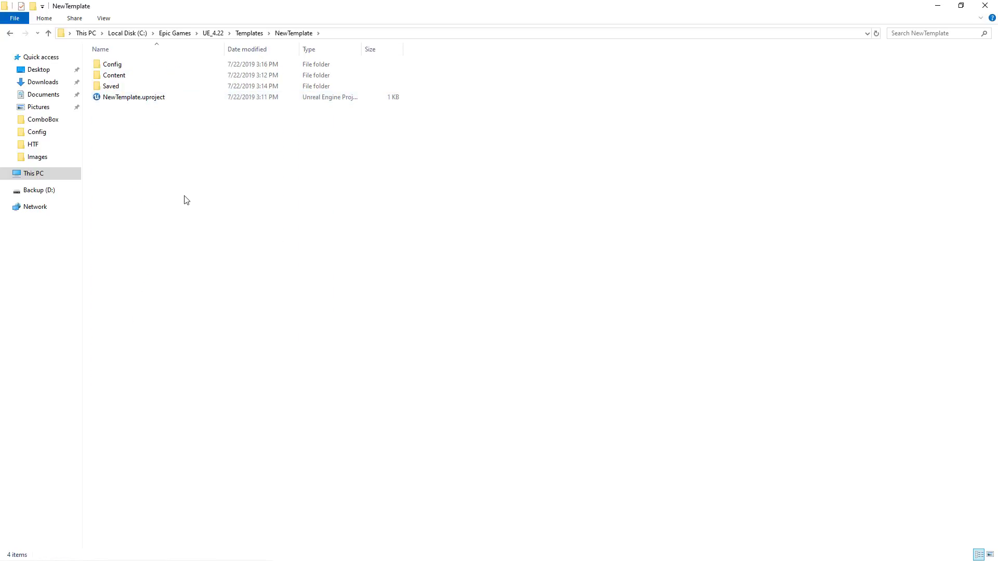
key(ctrl+v)
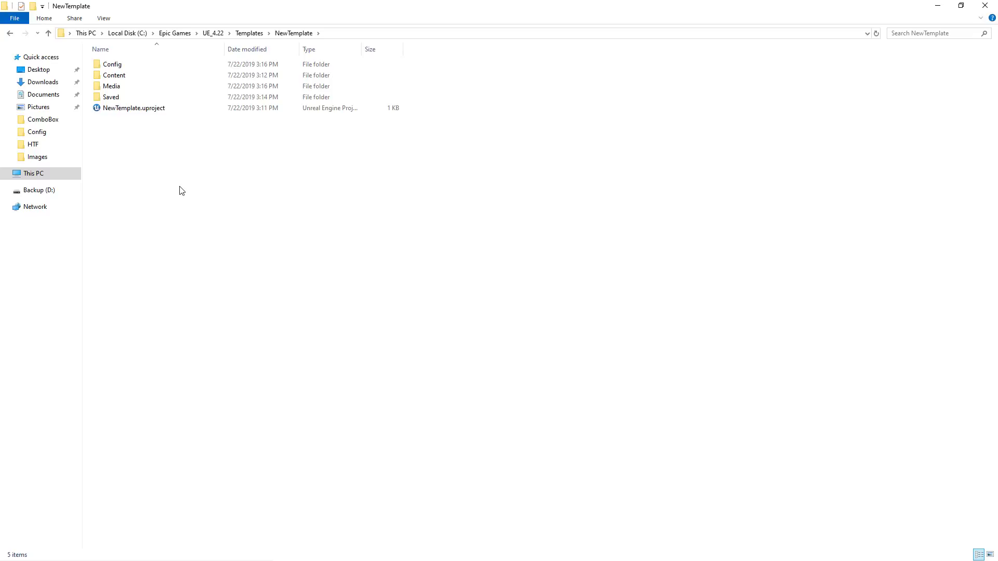
- Open TemplateDefs.ini from NewTemplate's Config folder and delete the ko, ja and zh-CN localized name and description lines
double_click(134, 69)
double_click(127, 119)
drag(708, 292, 326, 89)
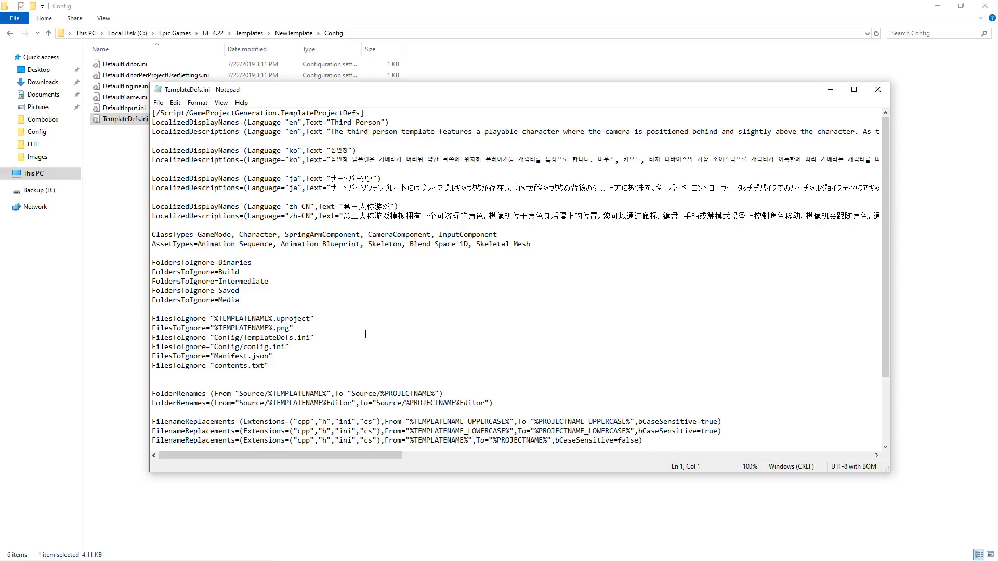
drag(172, 227, 150, 123)
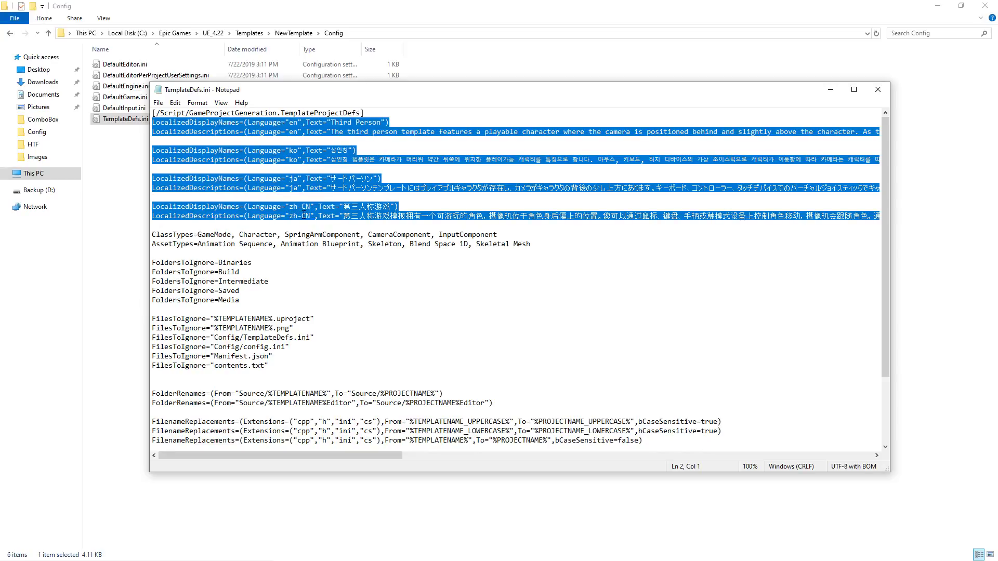
click(213, 226)
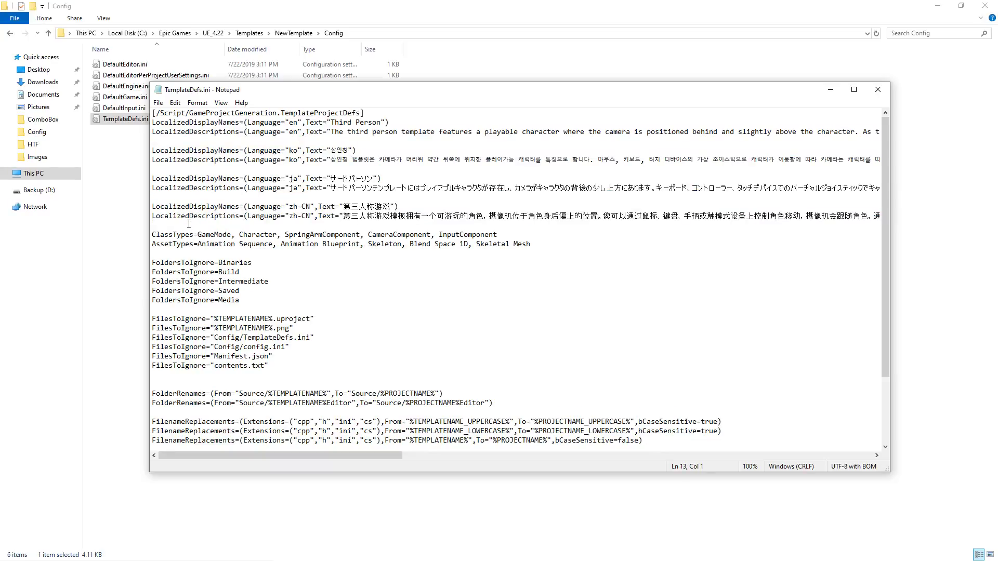
drag(188, 224, 145, 145)
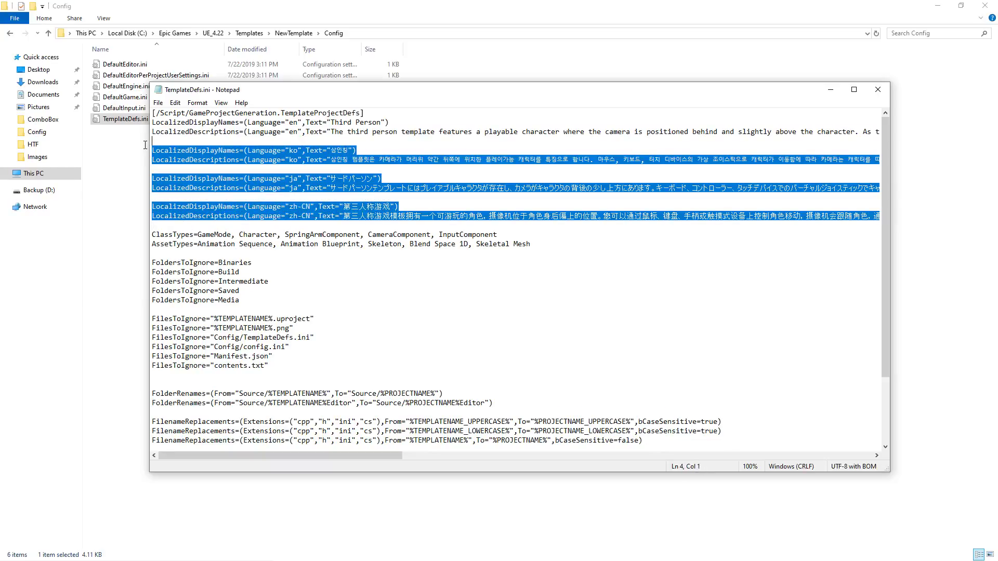
key(Delete)
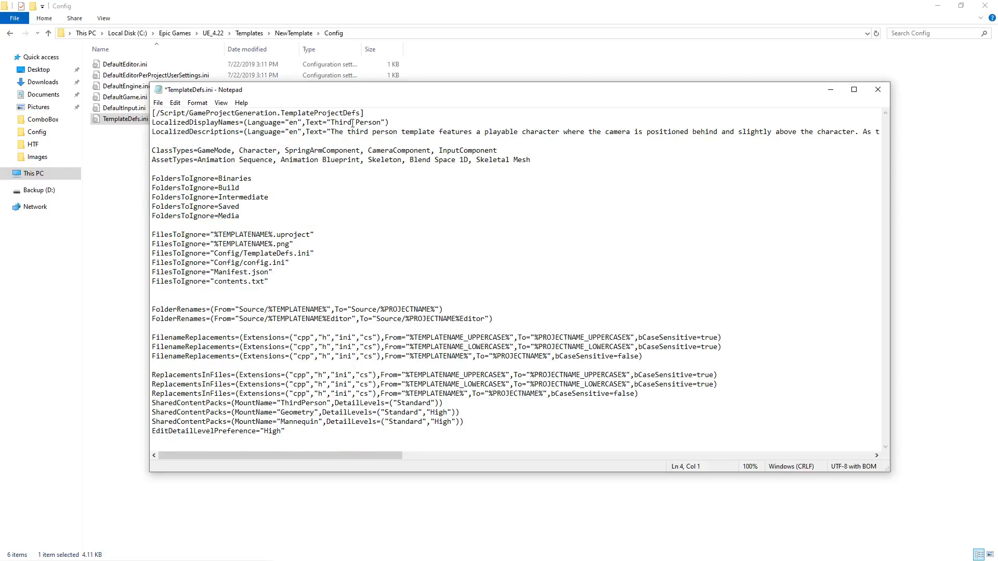
- Set the English display name to "New Template" and the English description to "My new template."
drag(331, 122, 382, 122)
text(New Template)
click(332, 132)
key(shift+End)
key(shift+Left)
key(shift+Left)
key(BackSpace)
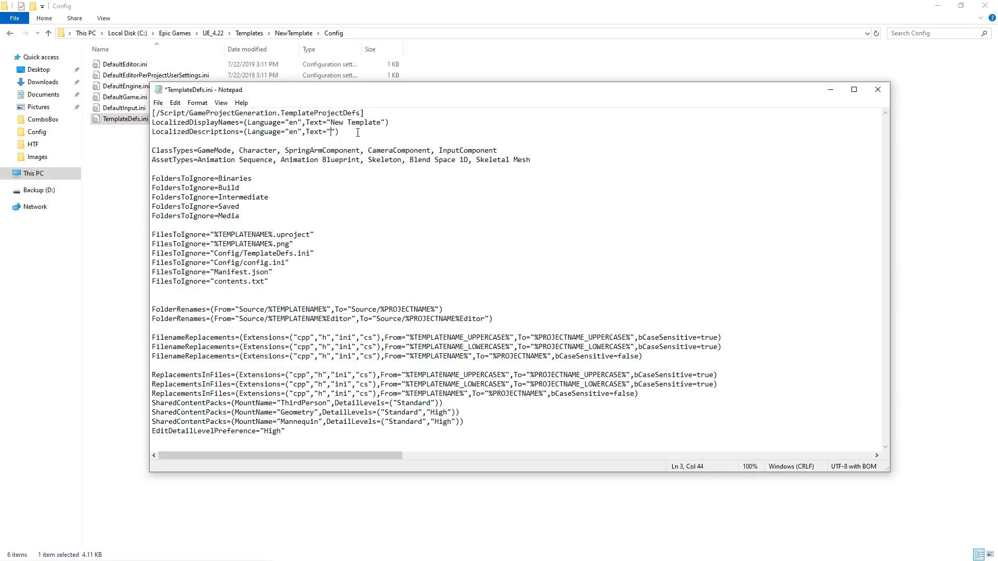
text(My new template.)
- Delete the ClassTypes and AssetTypes lines from TemplateDefs.ini, along with the leftover blank lines
click(174, 157)
drag(556, 162, 132, 153)
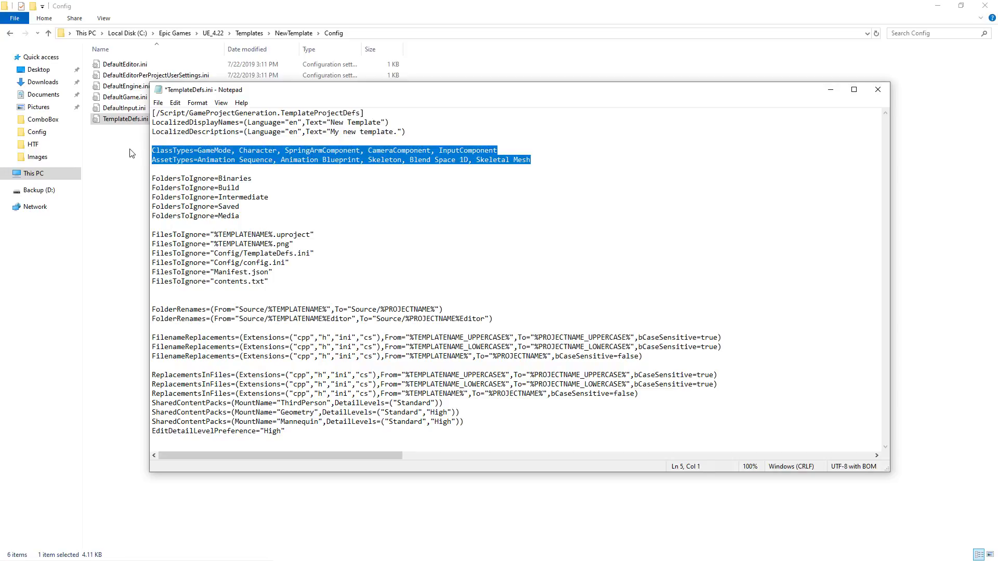
key(Delete)
key(Delete)
key(Delete)
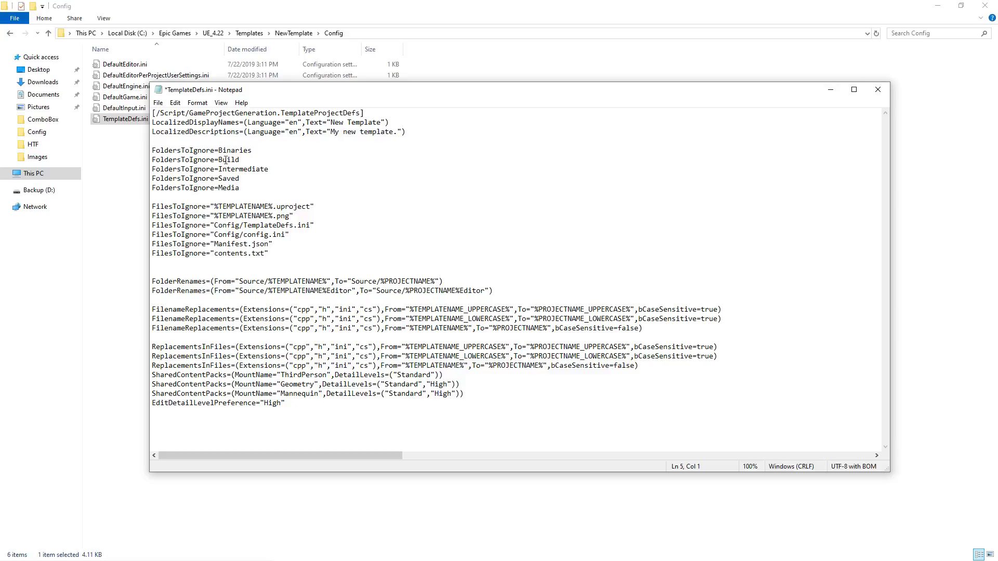
- Check the NewTemplate folder for Saved, then delete the FoldersToIgnore=Saved line and the extra blank line above FolderRenames in TemplateDefs.ini
drag(223, 90, 233, 142)
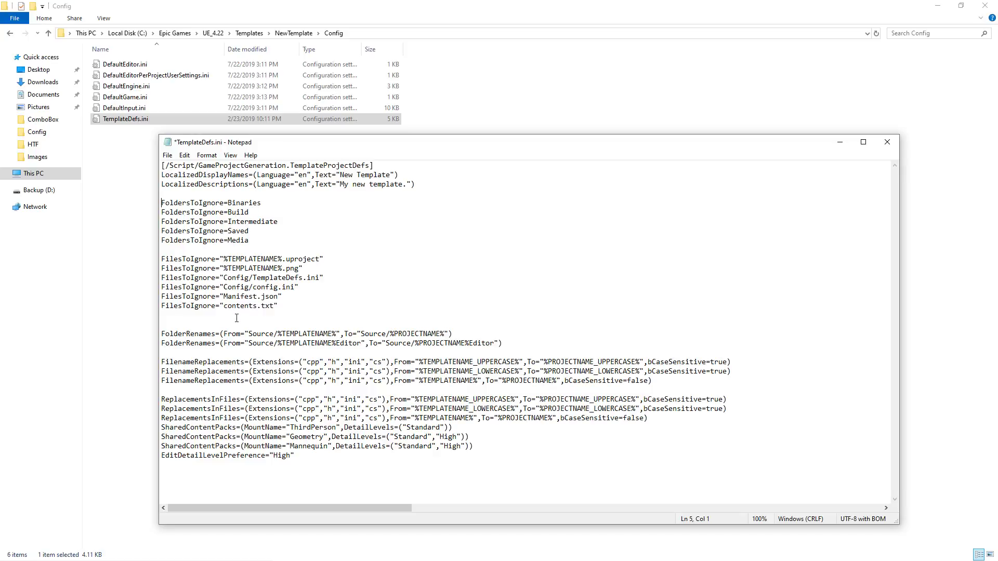
click(291, 34)
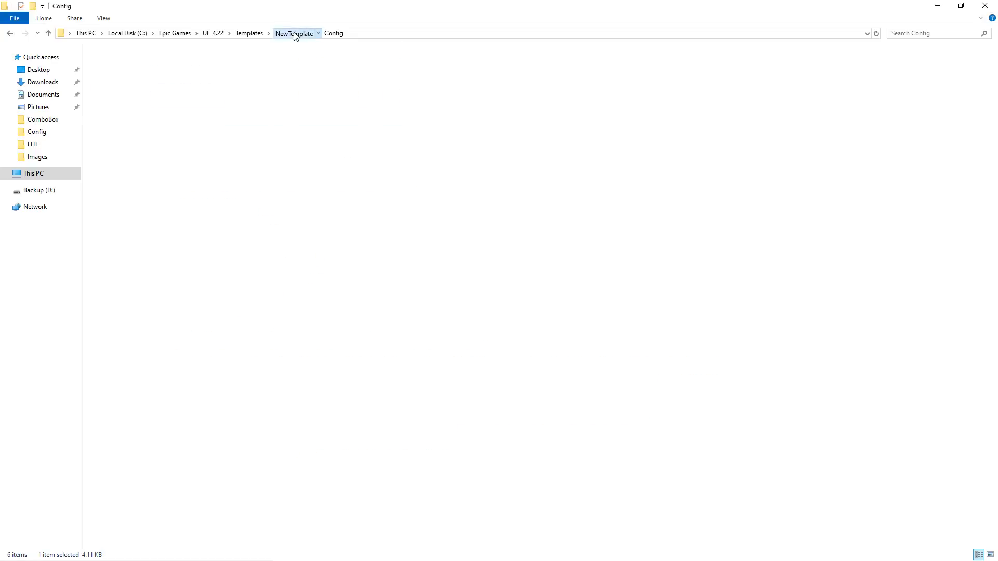
click(110, 97)
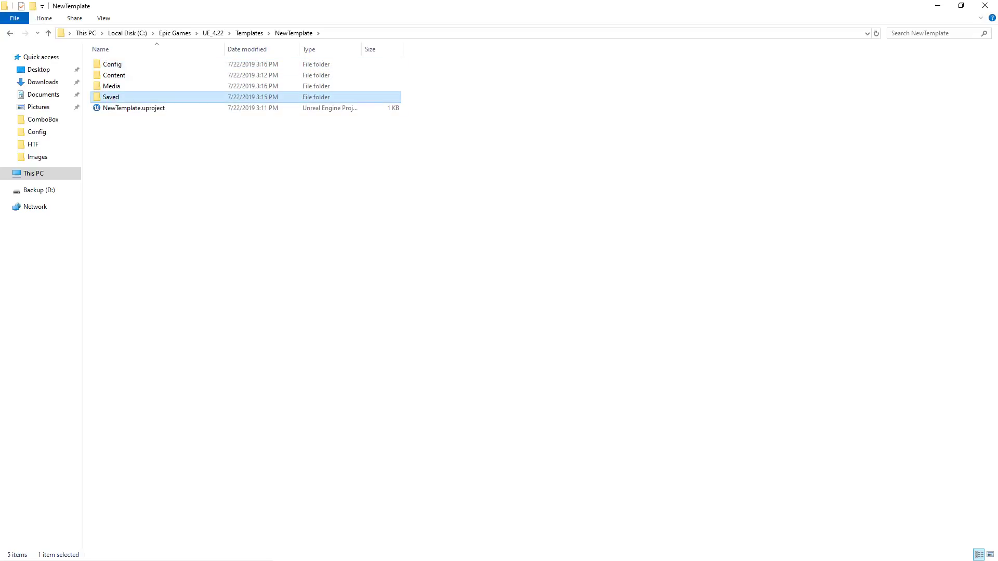
key(alt+Tab)
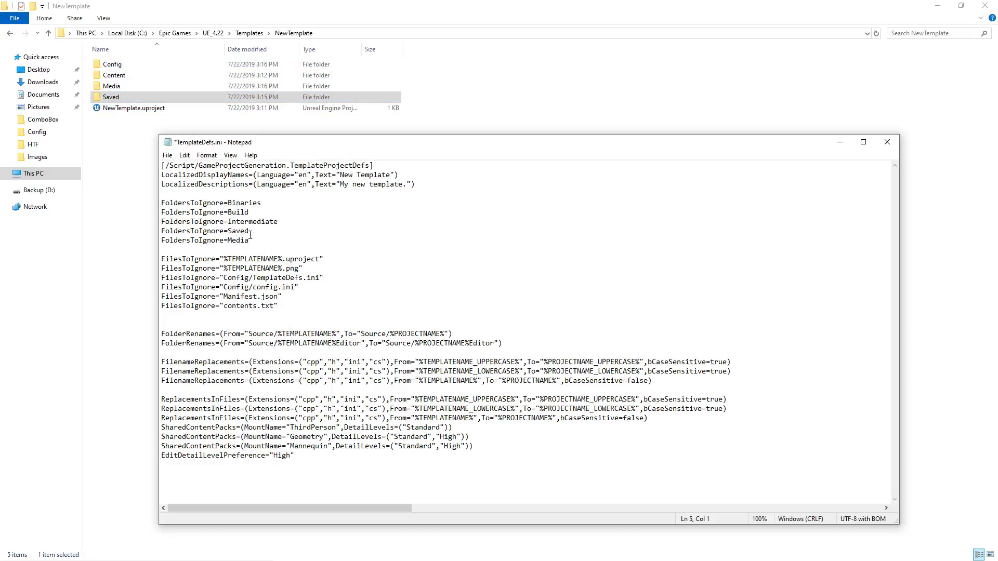
drag(248, 233, 156, 234)
key(Delete)
key(Delete)
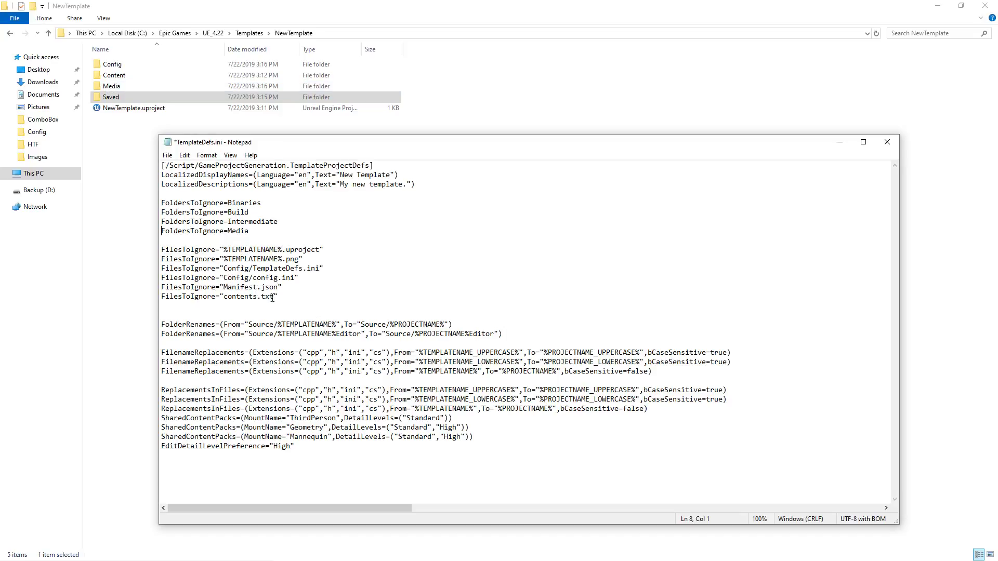
click(189, 311)
key(BackSpace)
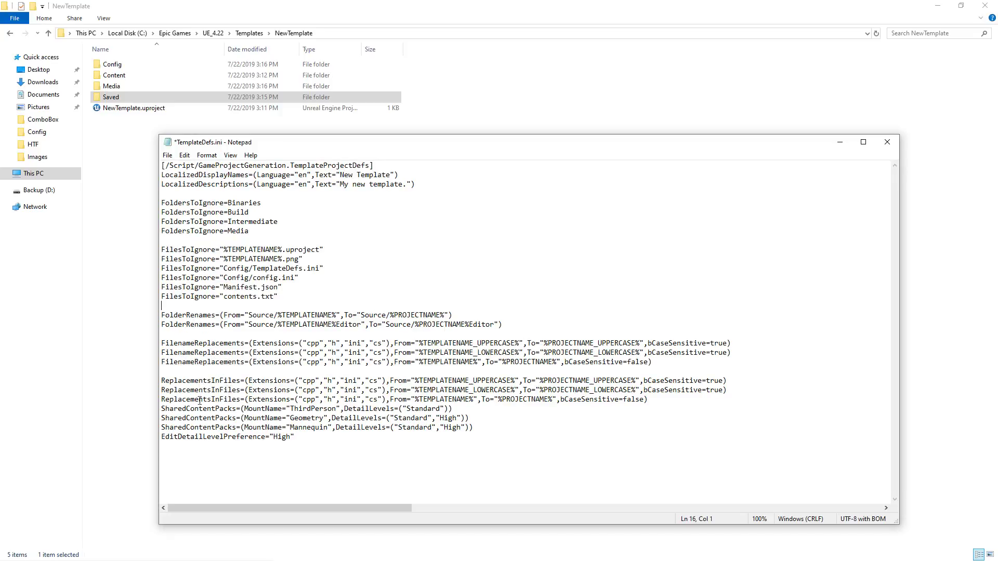
- Review the FolderRenames, FilenameReplacements, ReplacementsInFiles and SharedContentPacks lines in TemplateDefs.ini
drag(668, 399, 145, 315)
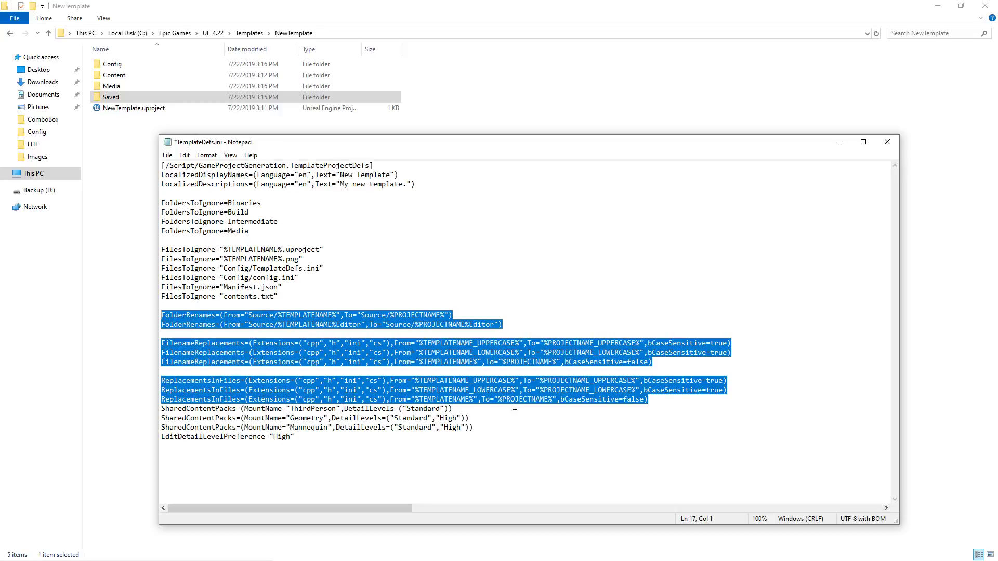
click(421, 409)
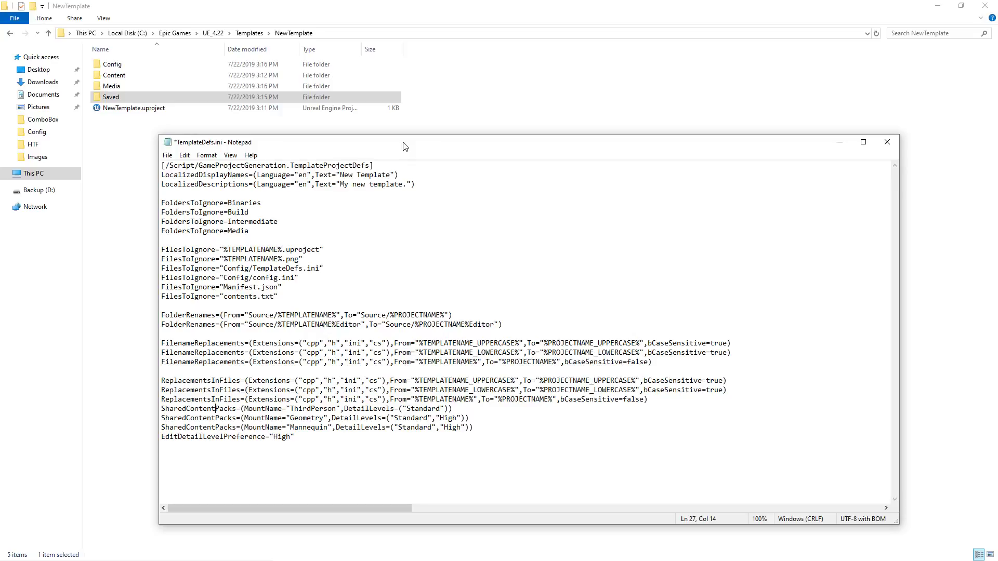
click(312, 426)
- Look through the Engine, FeaturePacks and Templates folders of UE_4.22 for the source of the shared content packs
click(253, 34)
click(215, 35)
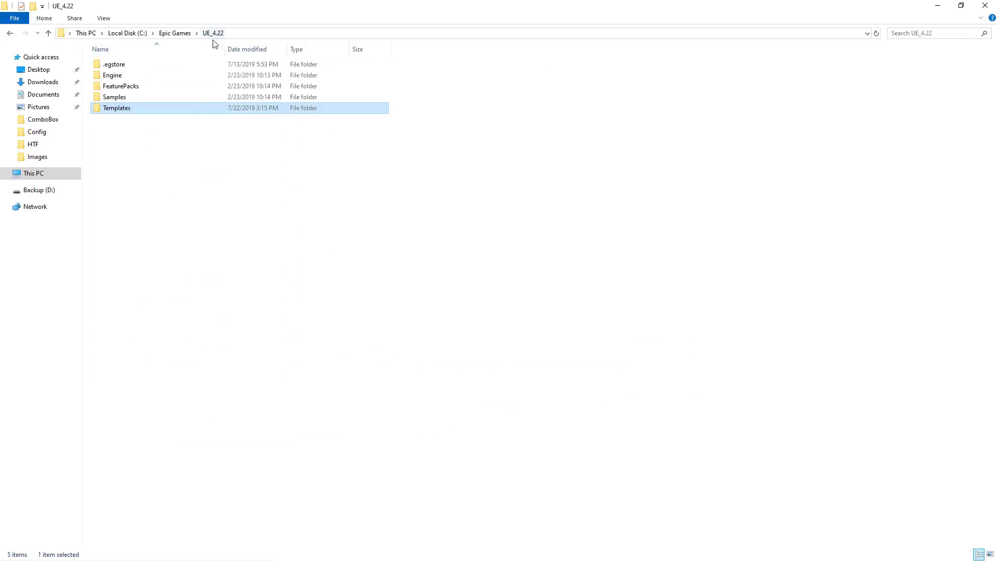
click(124, 76)
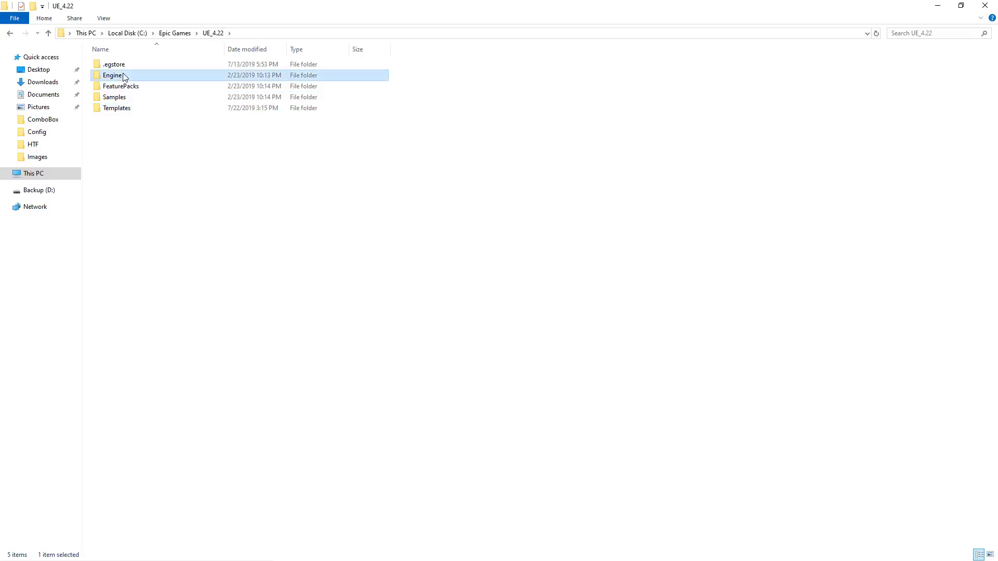
double_click(124, 76)
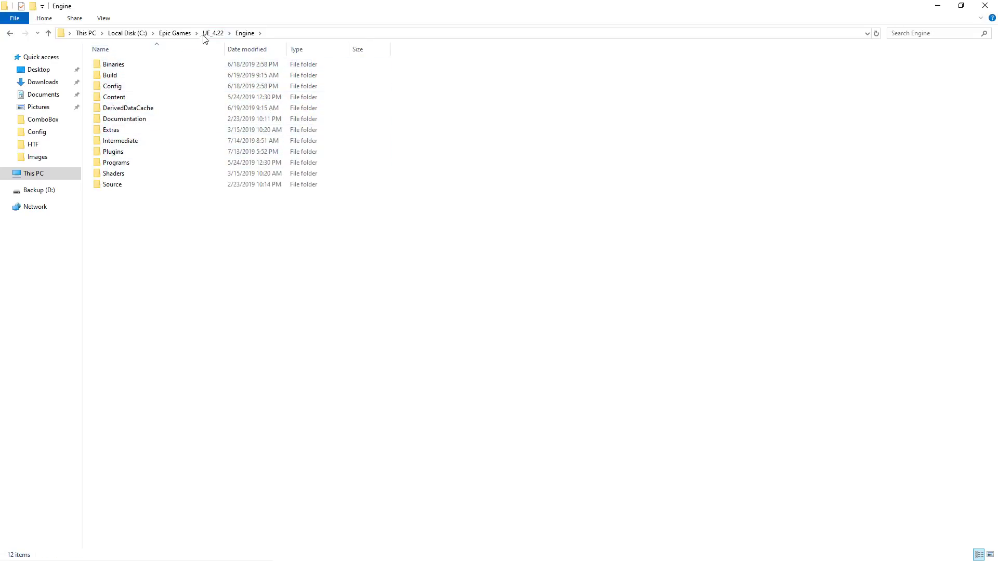
click(208, 36)
double_click(136, 87)
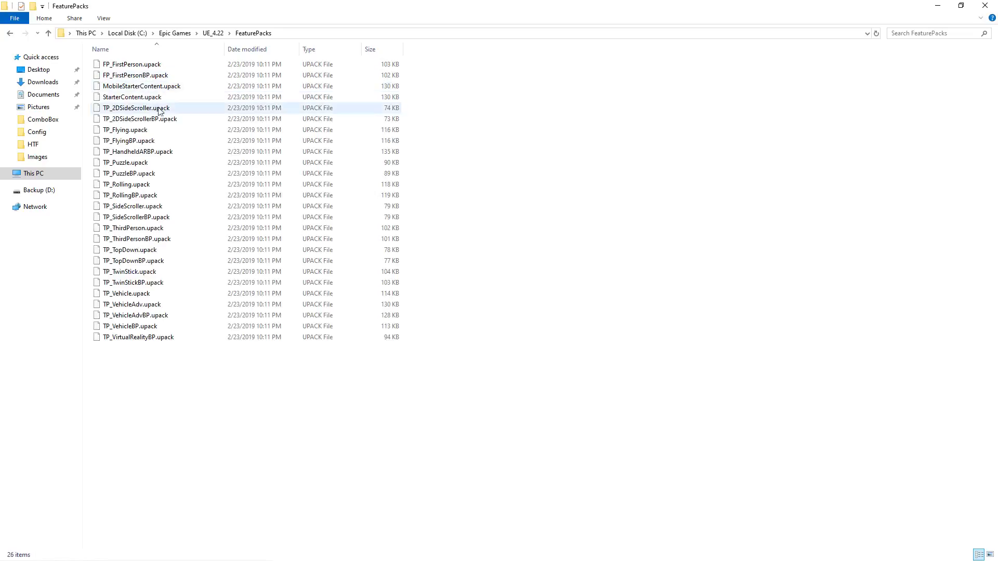
click(214, 34)
double_click(125, 109)
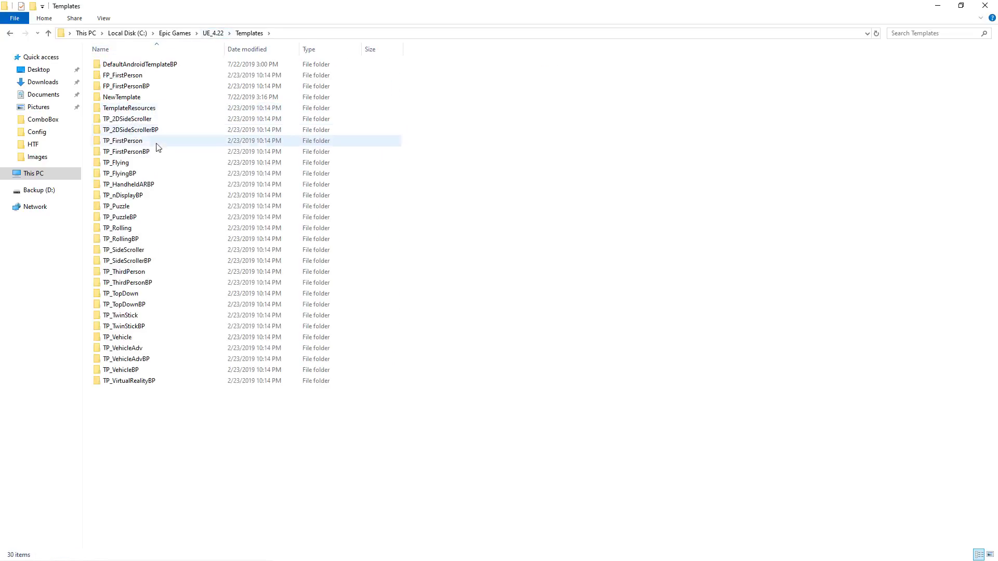
- Examine the High and Standard folders in TemplateResources, including the Mannequin pack's content, against the SharedContentPacks lines in TemplateDefs.ini
key(alt+Tab)
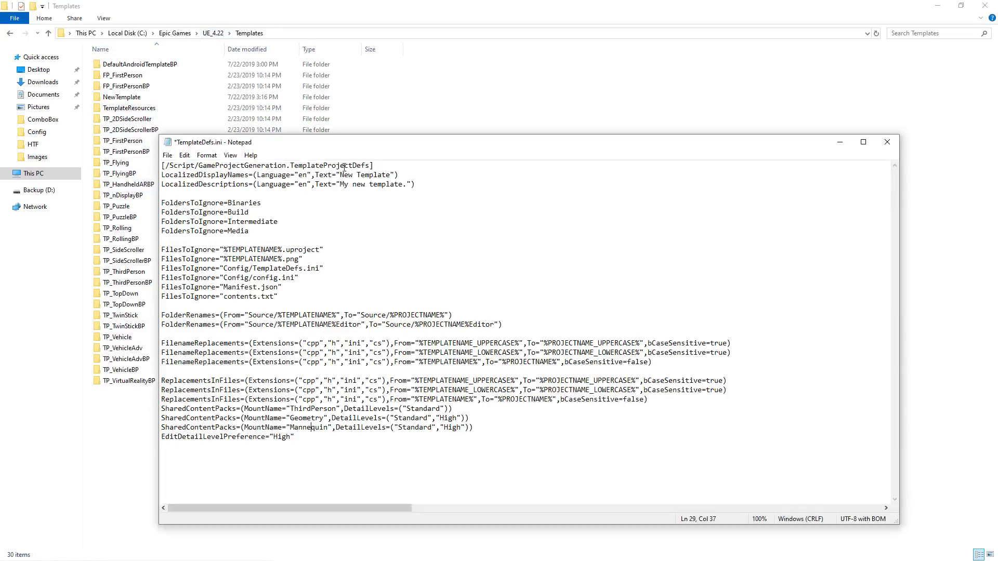
drag(333, 143, 344, 170)
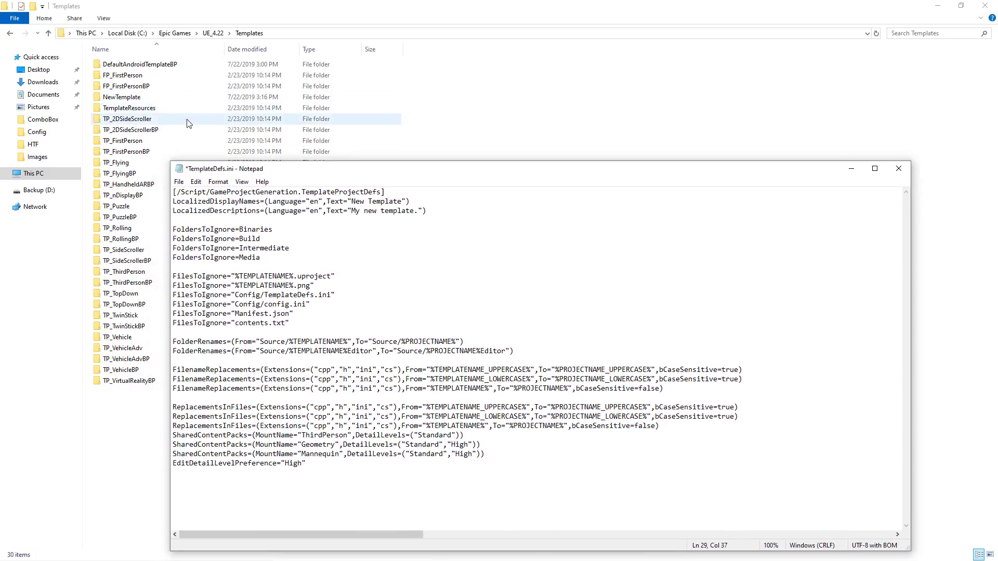
double_click(130, 109)
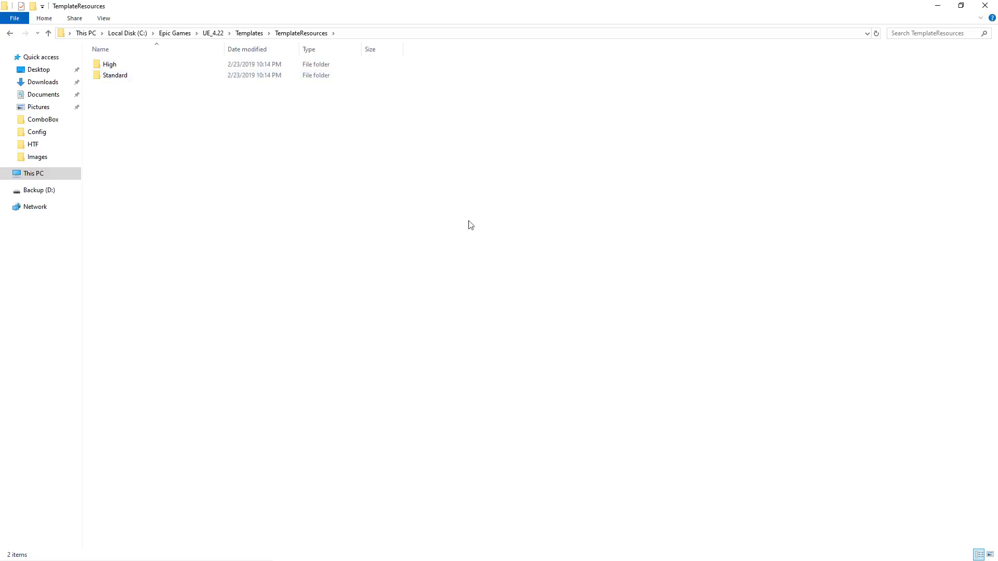
key(alt+Tab)
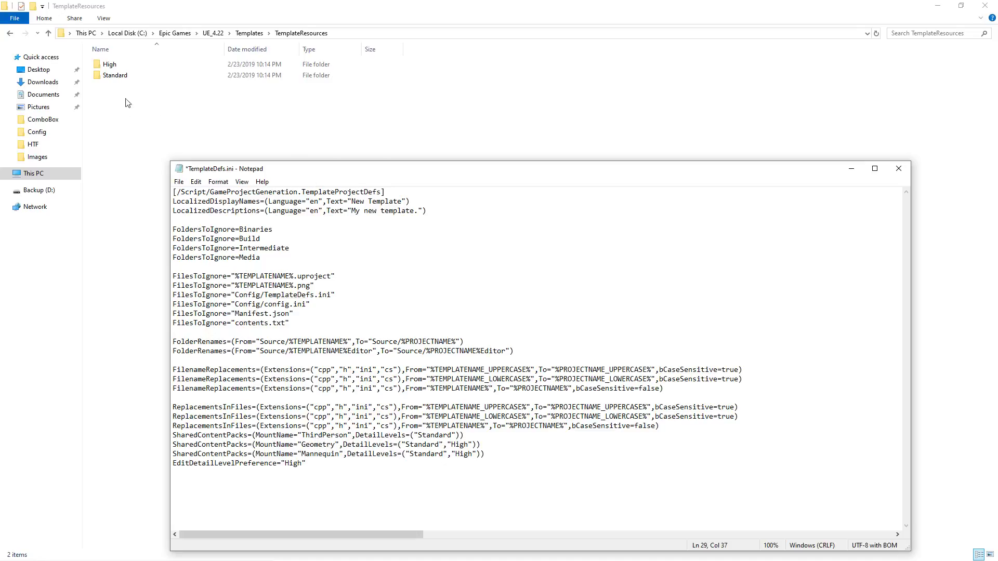
double_click(108, 65)
double_click(127, 87)
double_click(124, 81)
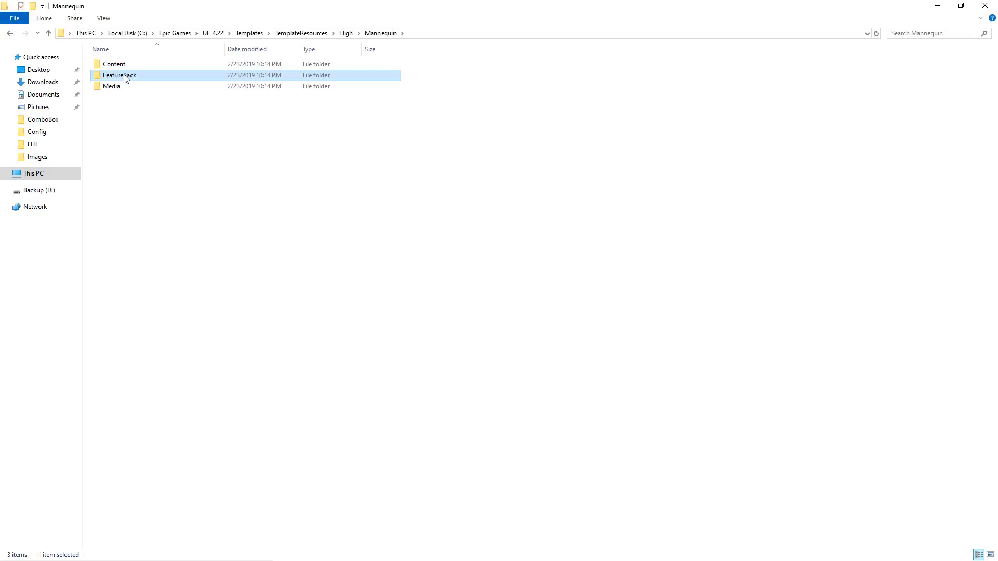
click(381, 34)
double_click(155, 64)
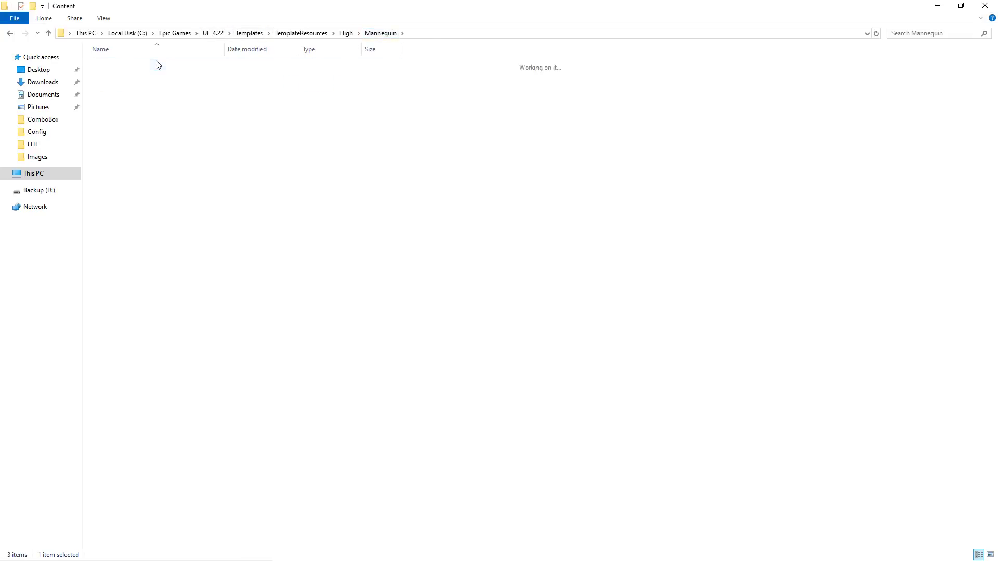
double_click(122, 78)
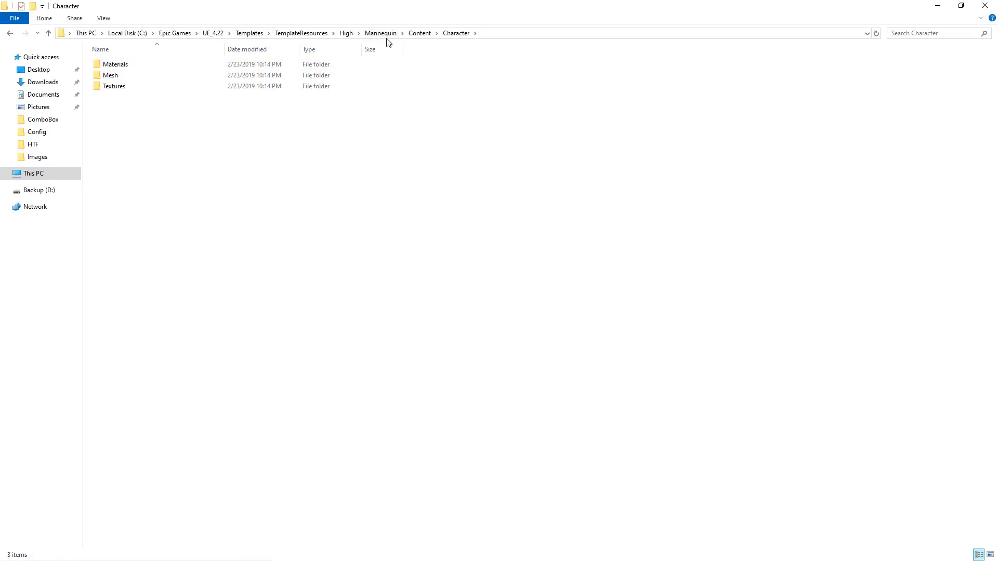
click(346, 34)
click(309, 36)
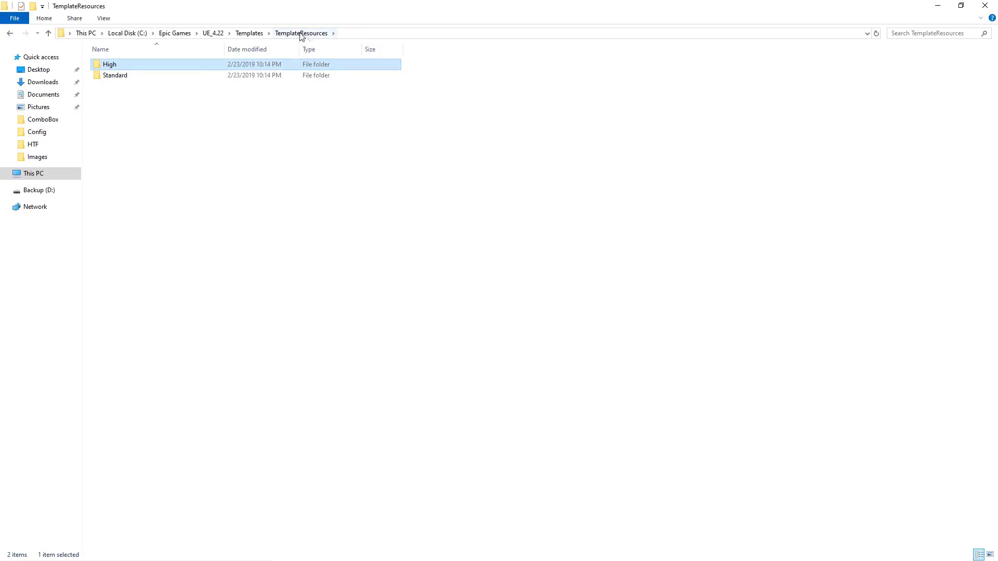
click(250, 34)
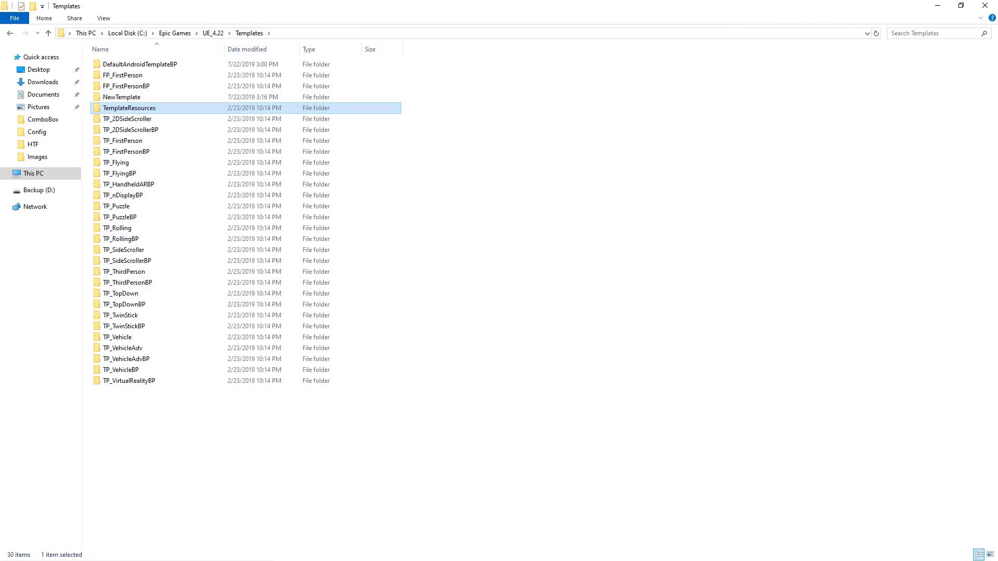
- Delete the three SharedContentPacks lines for ThirdPerson, Geometry and Mannequin from TemplateDefs.ini
key(alt+Tab)
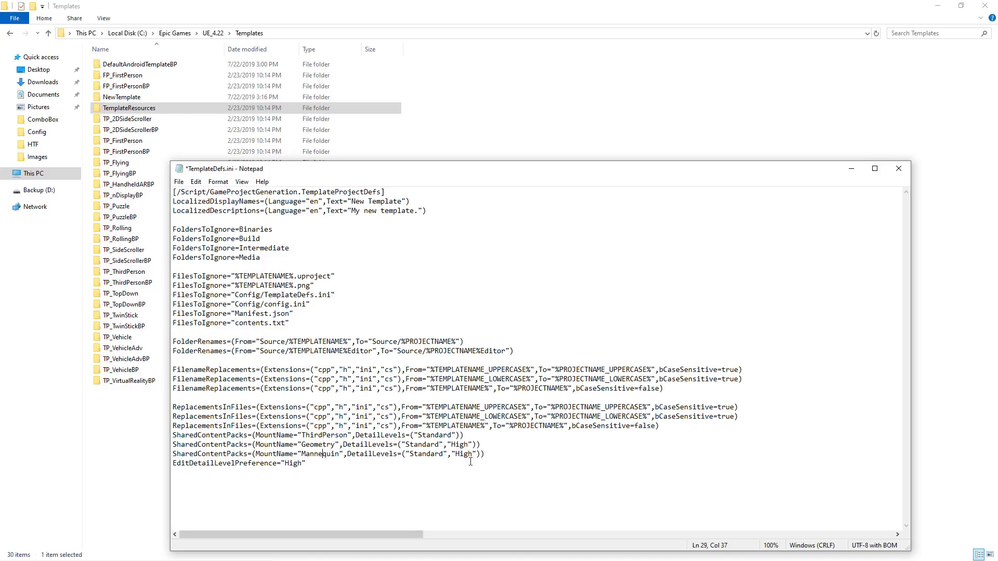
drag(494, 458, 166, 441)
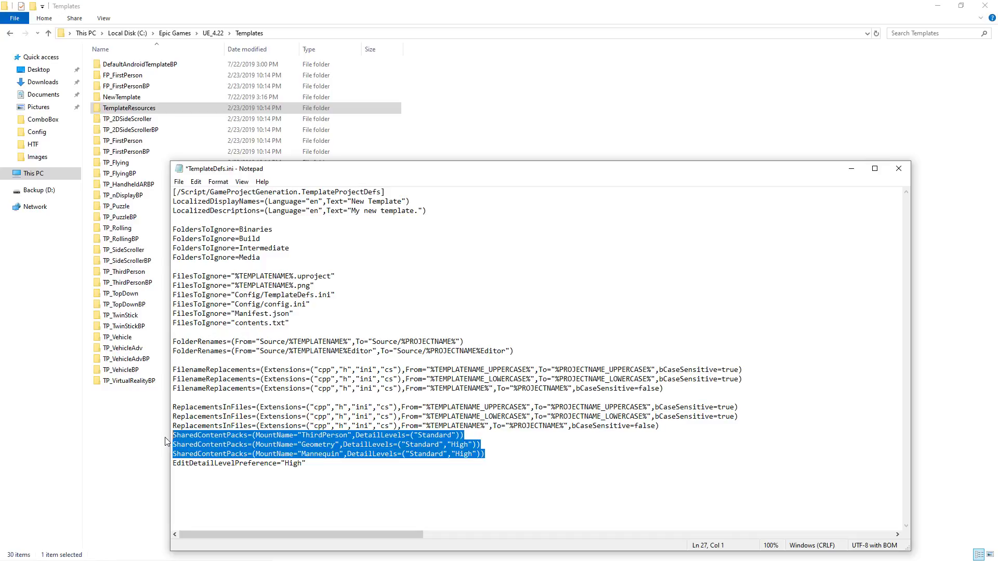
click(194, 426)
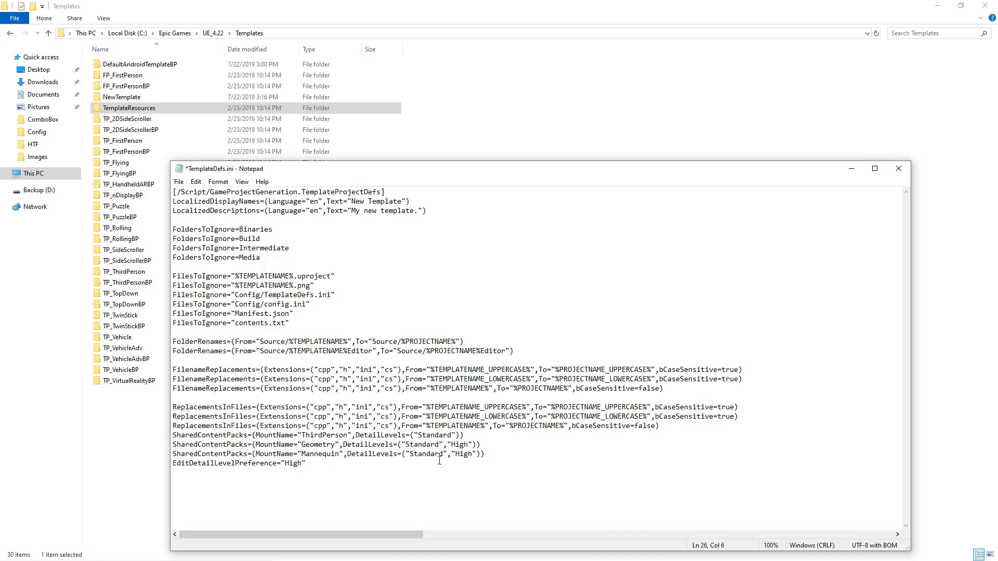
drag(486, 454, 170, 436)
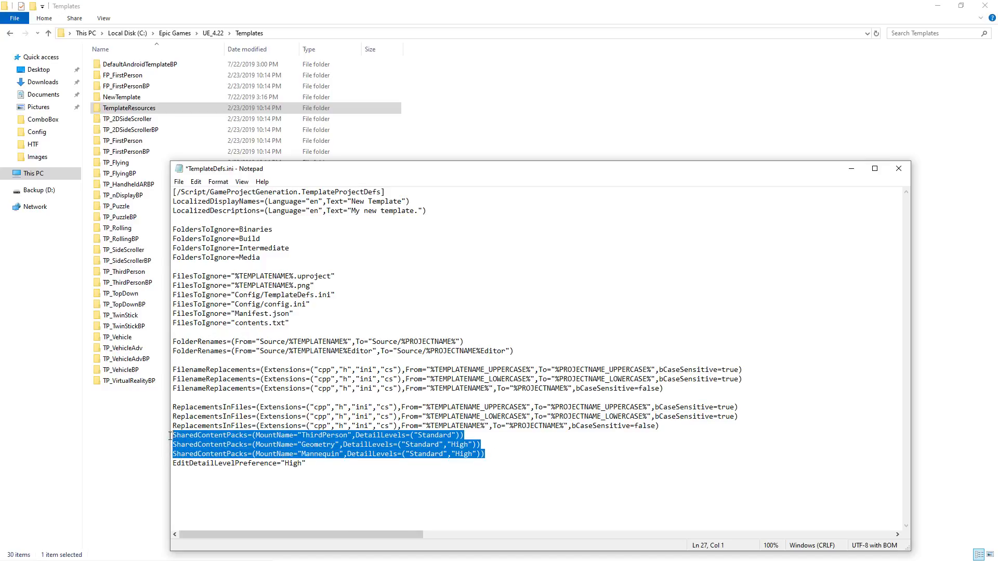
key(Delete)
key(Delete)
click(201, 435)
key(End)
key(Return)
- Review the EditDetailLevelPreference line, save TemplateDefs.ini and close the file
drag(312, 438, 162, 439)
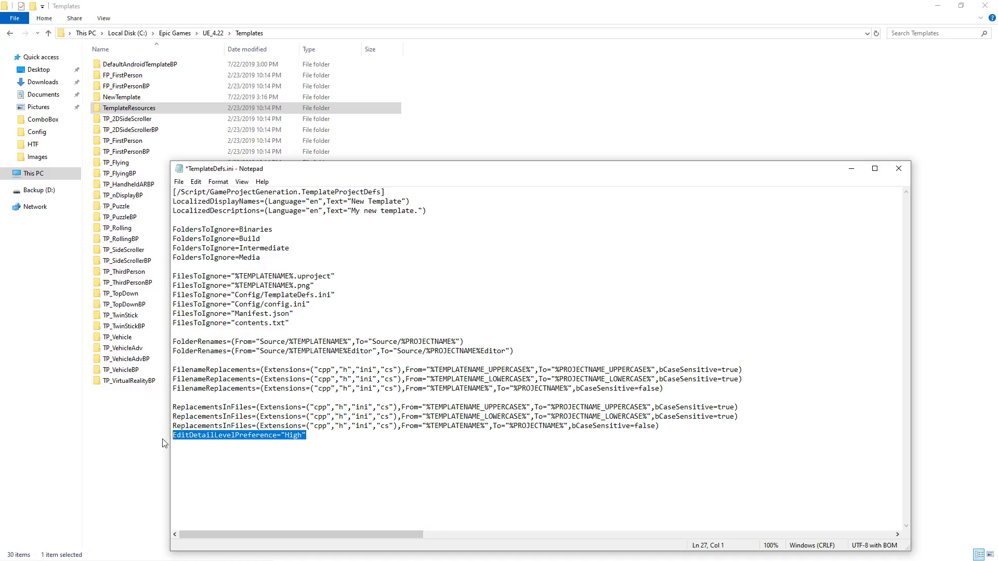
click(284, 439)
key(ctrl+s)
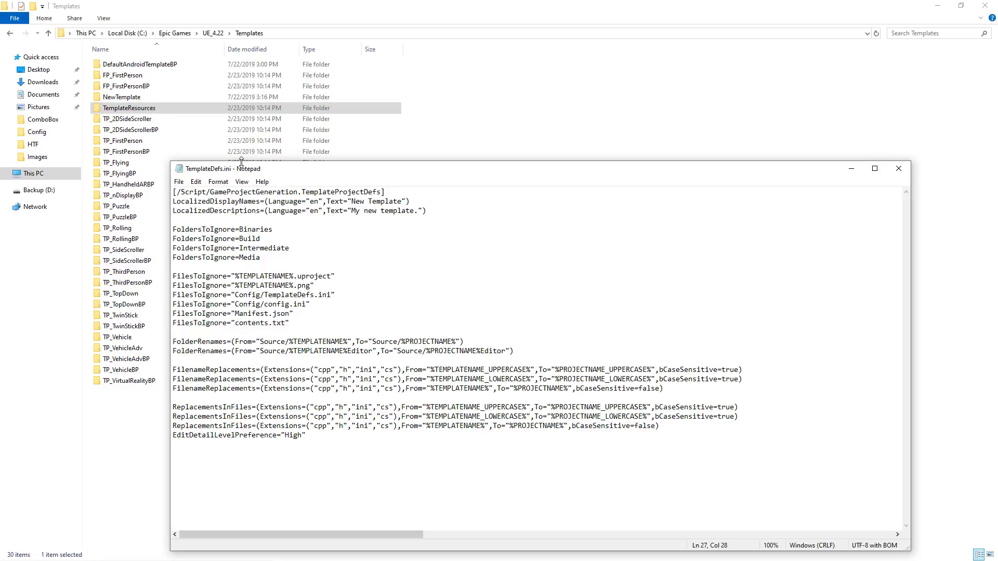
click(899, 168)
- Check the images in NewTemplate's Media folder and copy the NewTemplate folder's name from the Templates folder
click(133, 98)
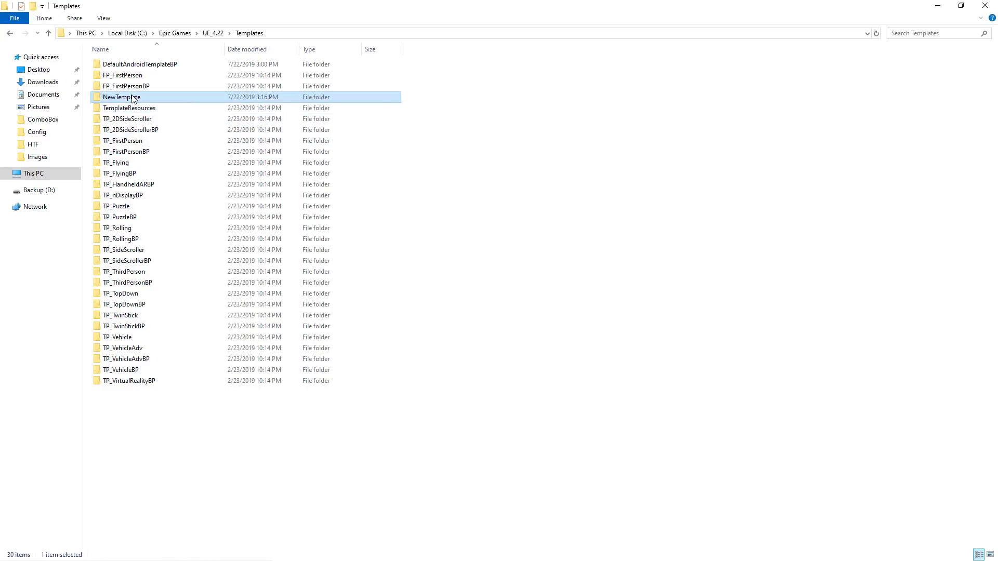
double_click(133, 98)
double_click(114, 87)
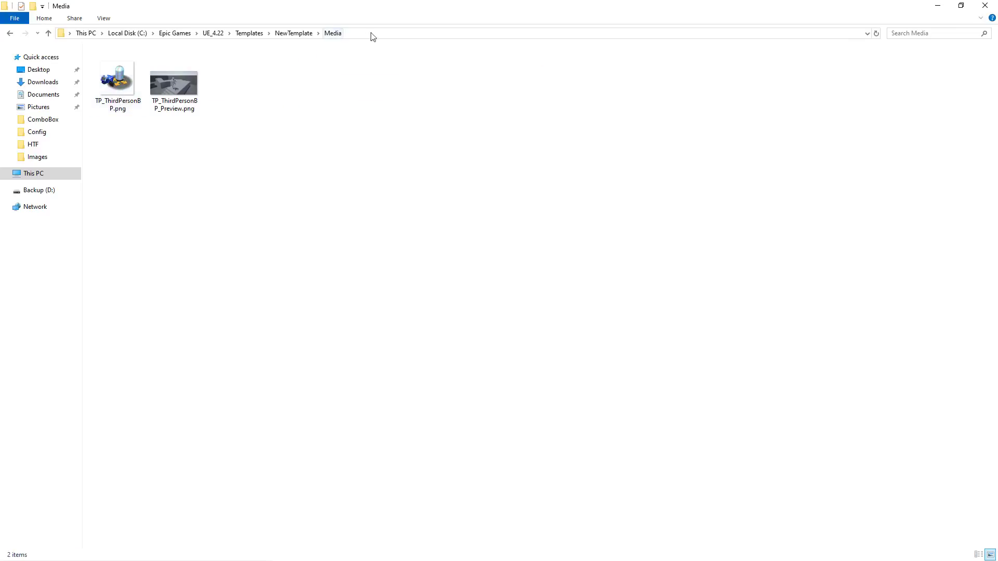
click(249, 34)
click(131, 99)
right_click(131, 100)
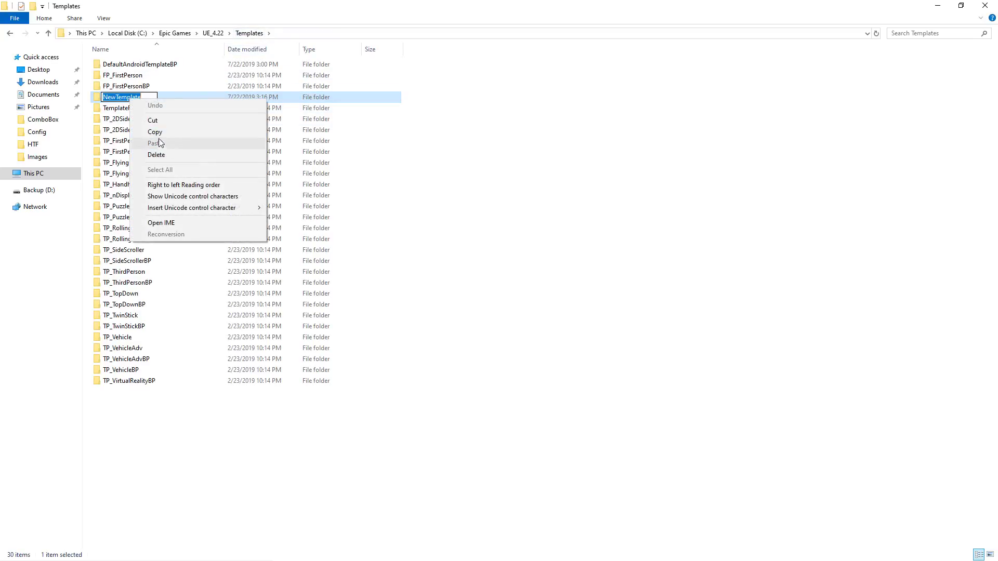
click(158, 134)
click(137, 117)
- Rename TP_ThirdPersonBP.png in NewTemplate's Media folder to NewTemplate.png using the copied name
double_click(127, 98)
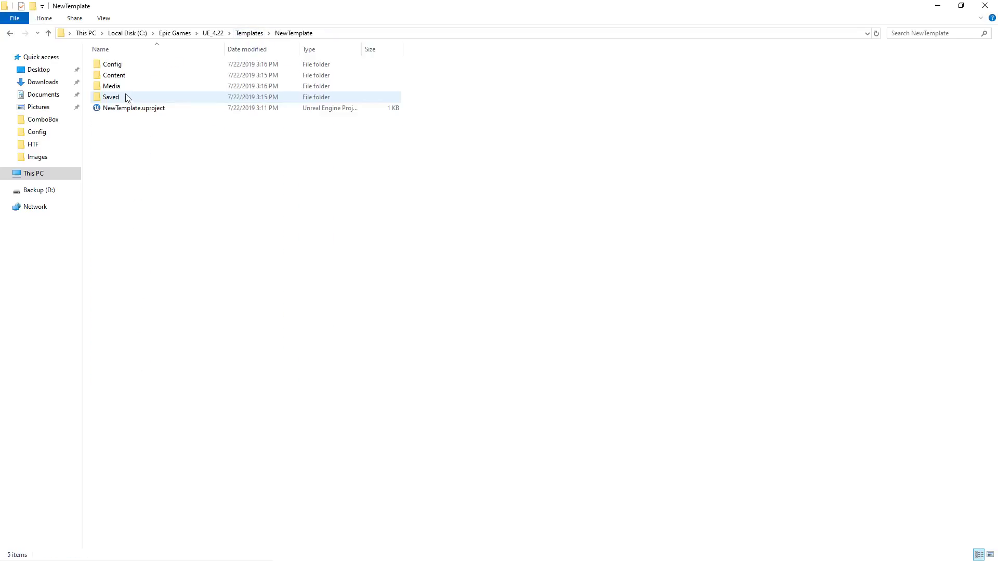
double_click(127, 99)
click(294, 33)
click(112, 88)
double_click(112, 88)
click(127, 81)
key(F2)
key(ctrl+v)
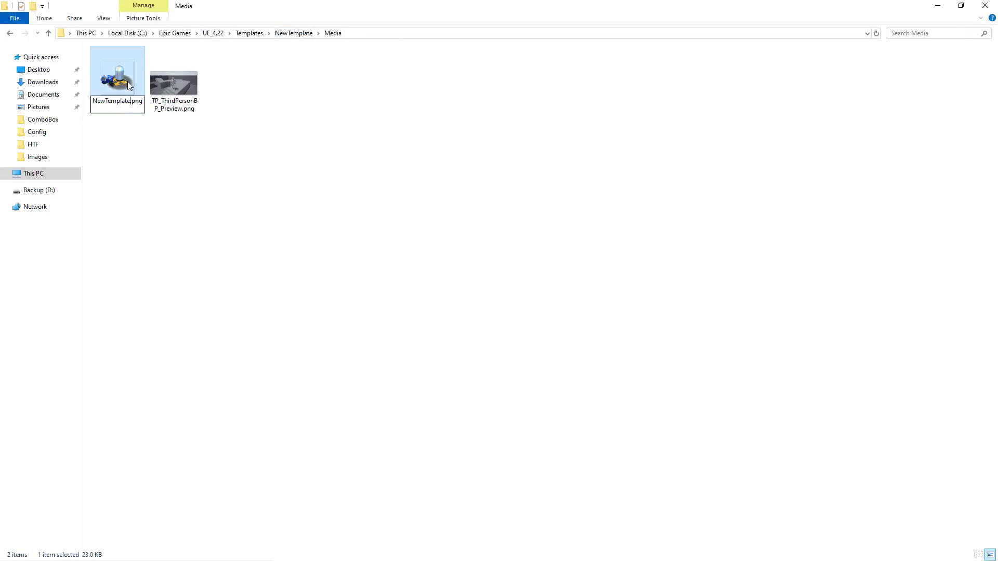
key(Return)
- Rename TP_ThirdPersonBP_Preview.png to NewTemplate_Preview.png, keeping the _Preview suffix
click(173, 75)
key(F2)
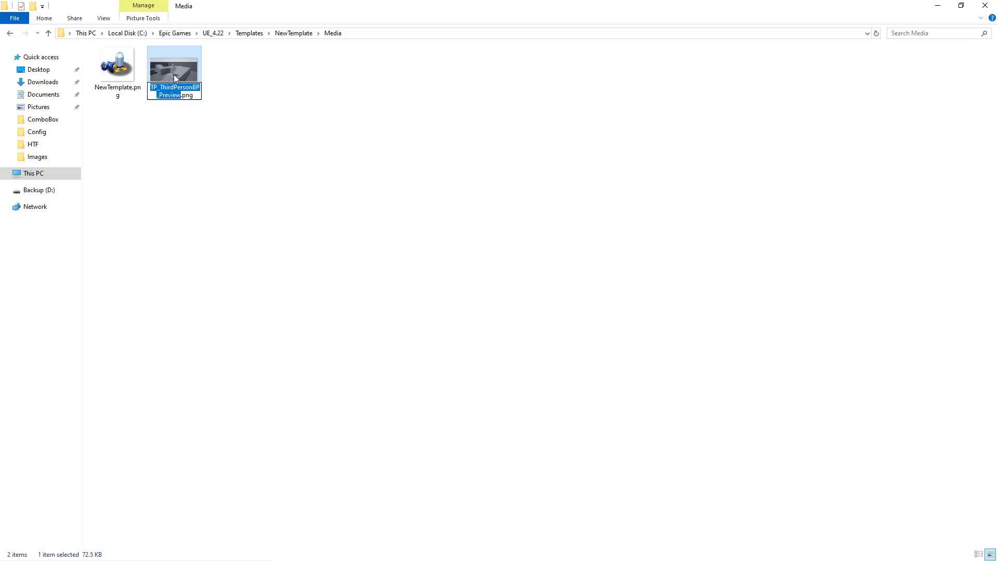
click(181, 105)
click(175, 90)
key(F2)
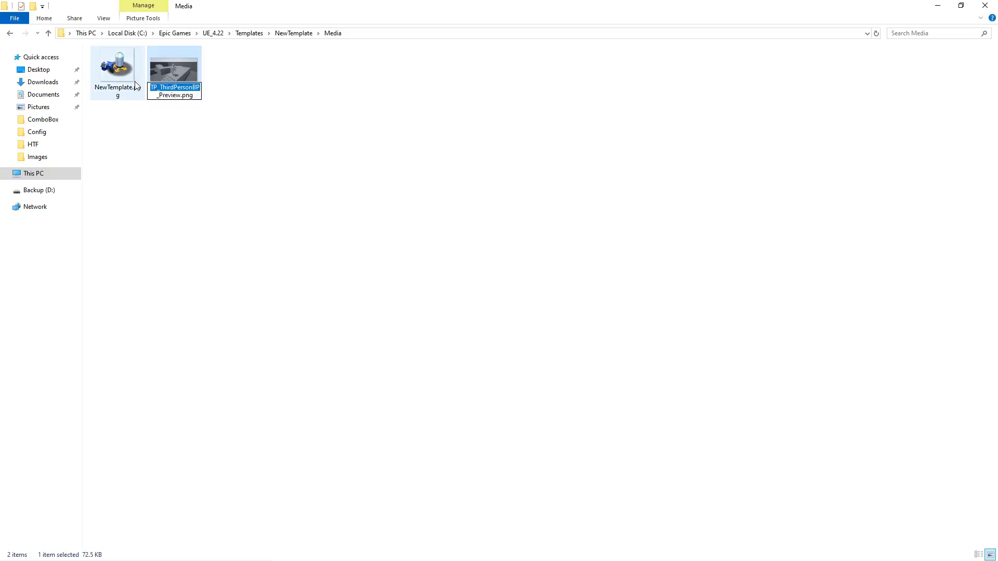
key(ctrl+v)
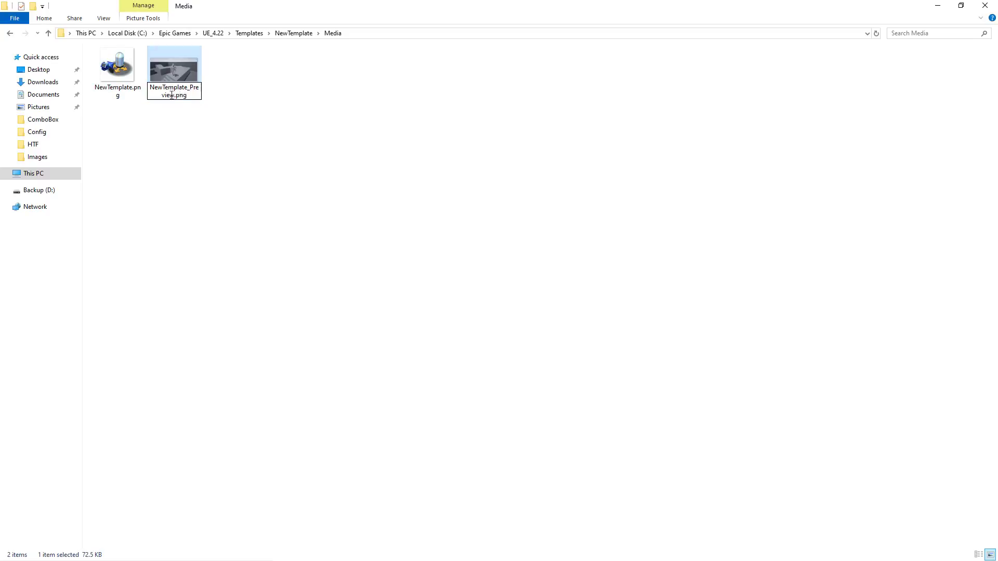
key(Return)
- Check the image dimensions of the two renamed PNG files and return to the NewTemplate folder
click(119, 62)
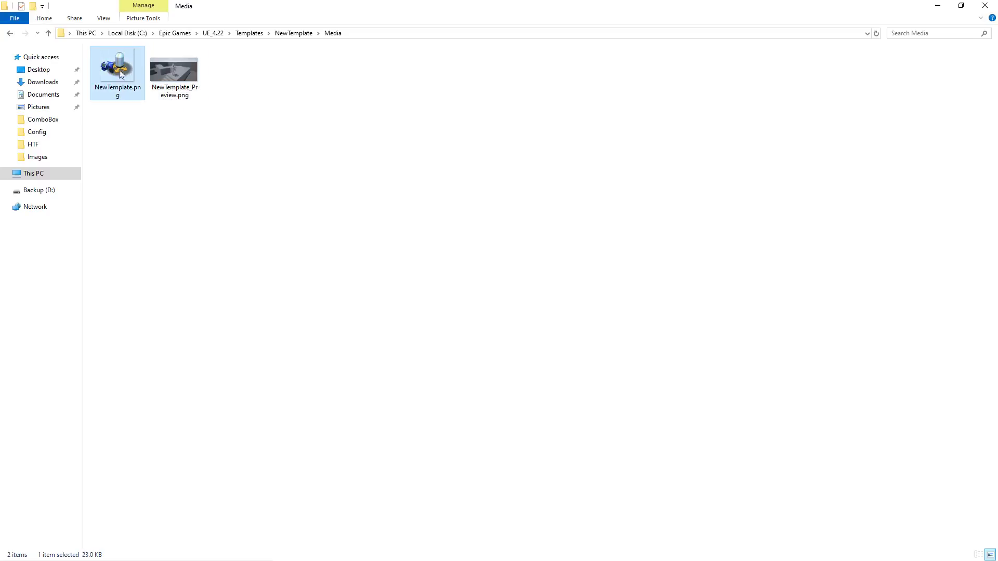
click(163, 77)
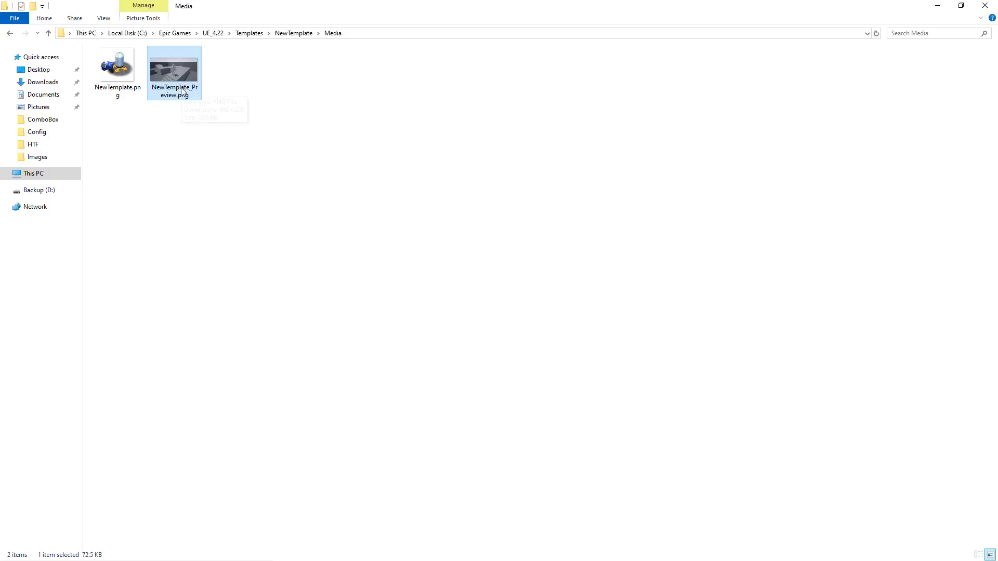
mouse_move(183, 91)
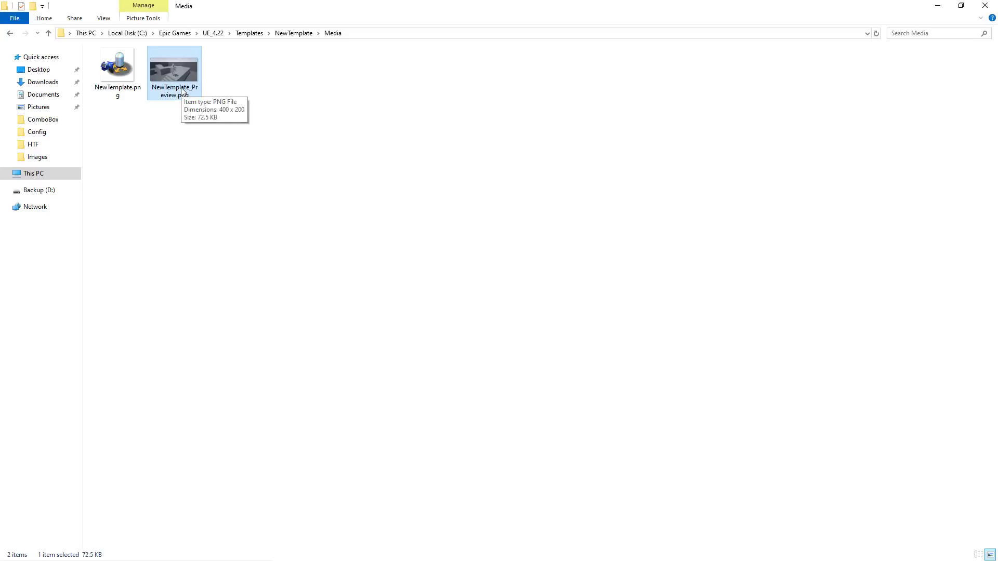
click(299, 35)
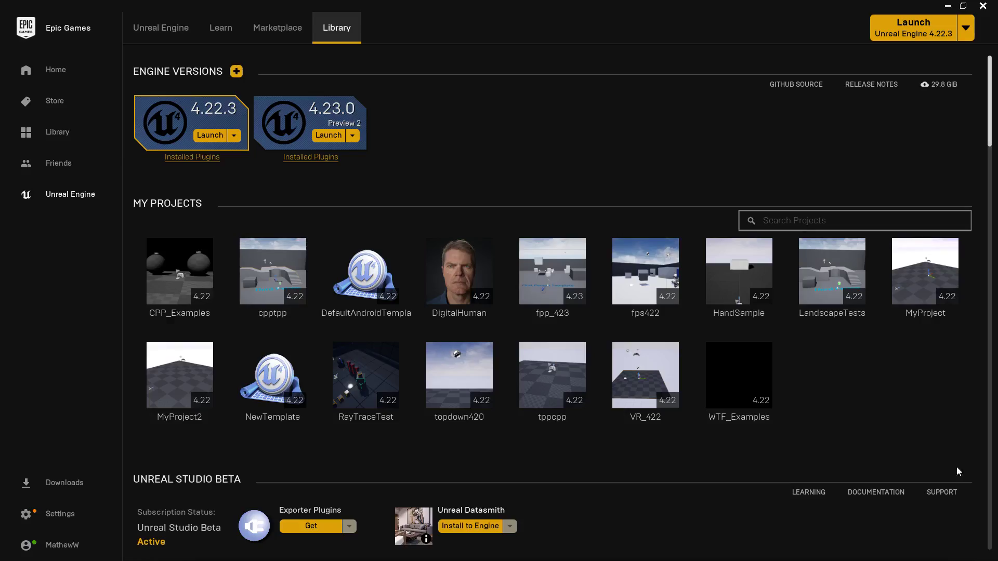
- Launch Unreal Engine 4.22.3 from the Epic Games Launcher and look through the Blueprint templates for a new project
click(209, 136)
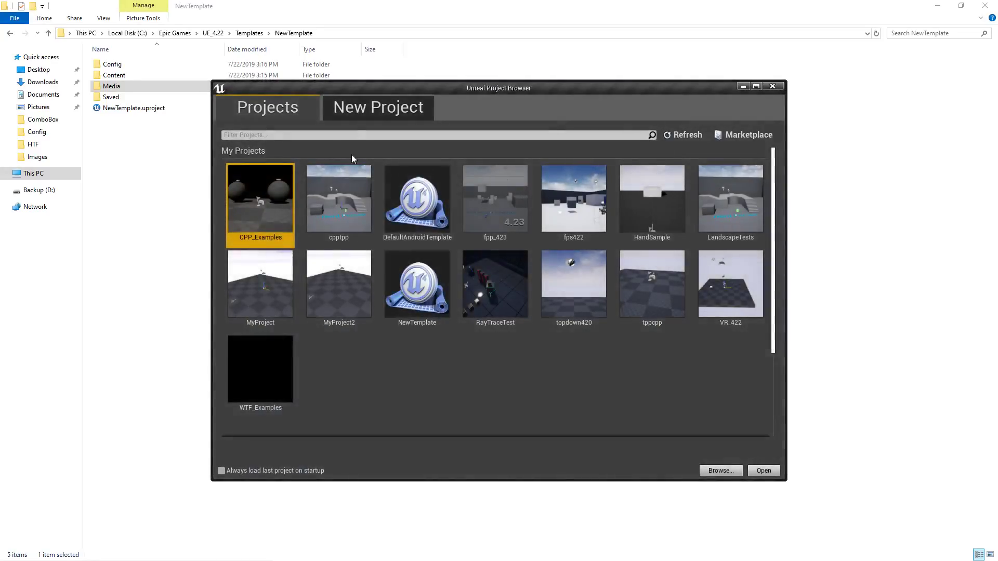
click(359, 111)
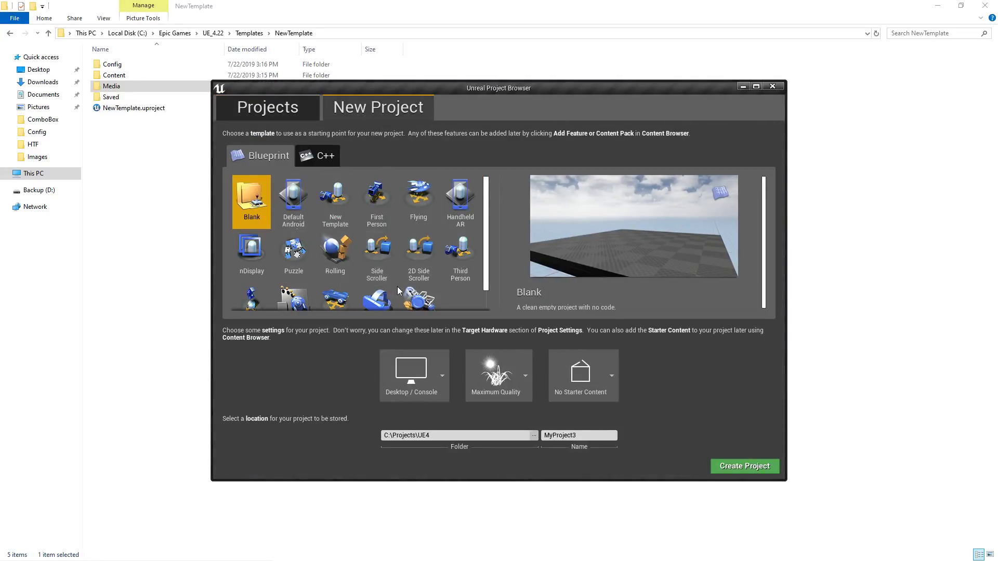
scroll(397, 287, down, 2)
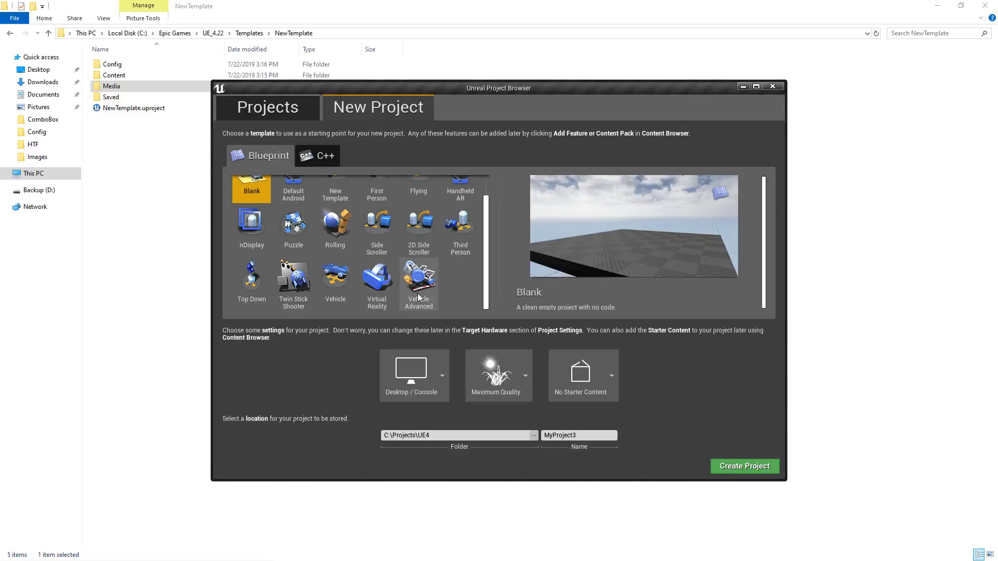
scroll(418, 294, up, 2)
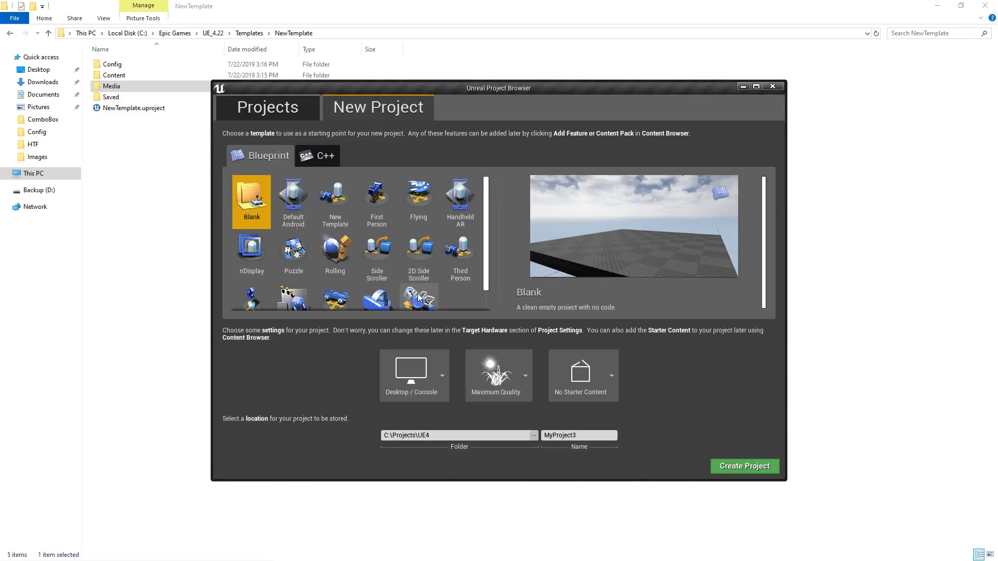
- Compare the New Template entry's preview and description with the Blank and Default Android templates, ending with New Template selected
click(336, 202)
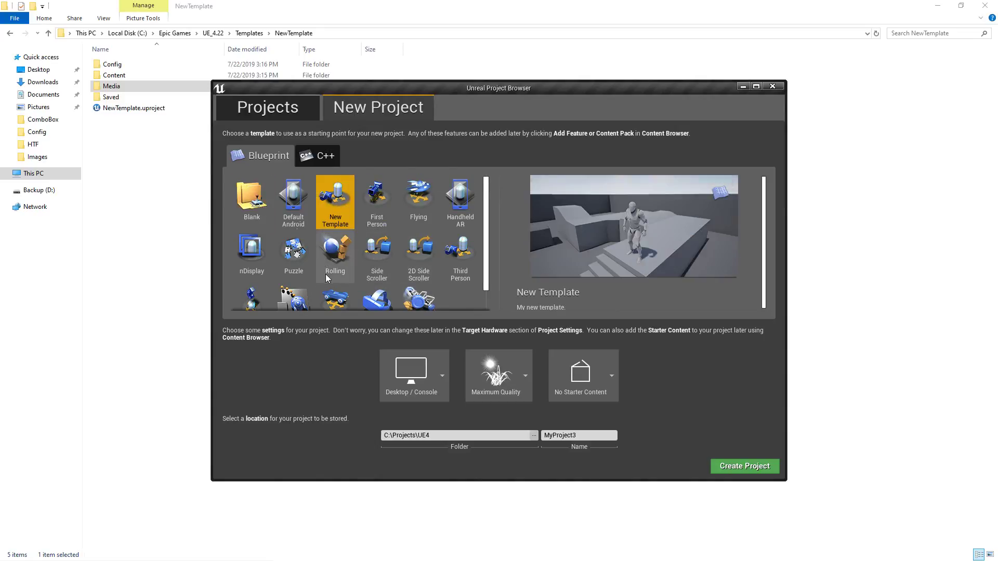
click(241, 198)
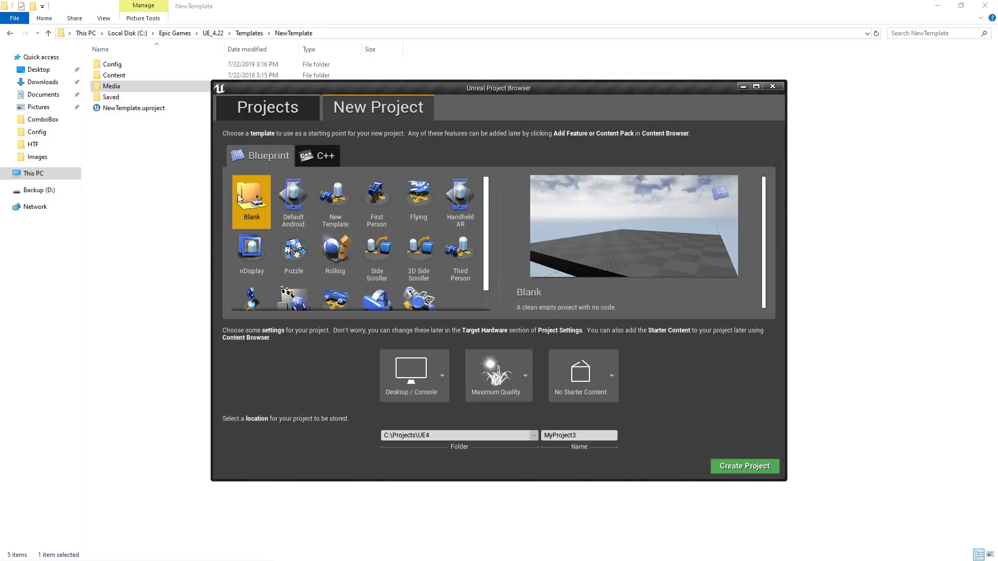
click(291, 200)
click(330, 197)
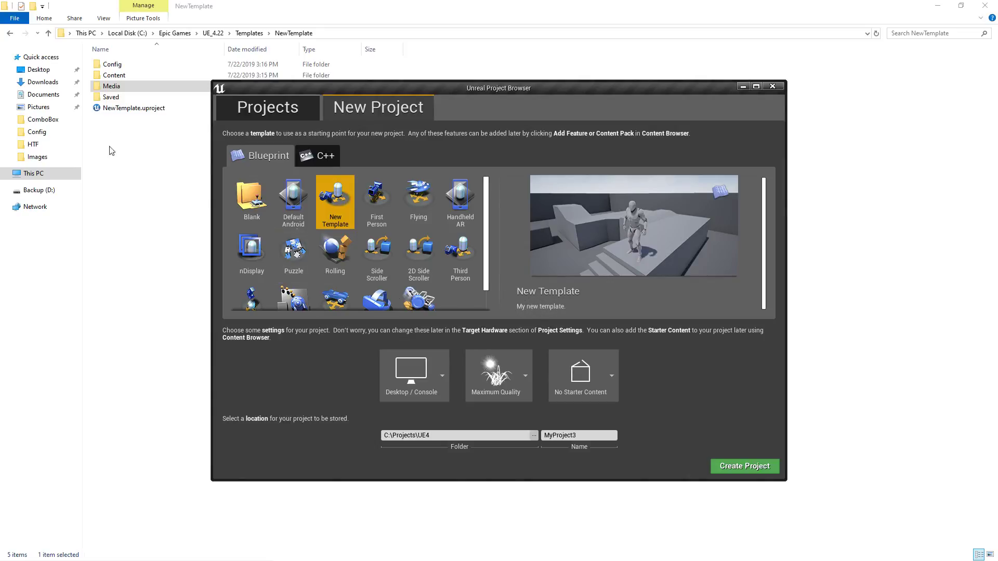
- Open TemplateDefs.ini from the template's Config folder and examine its localized display name and description lines
double_click(114, 64)
double_click(128, 118)
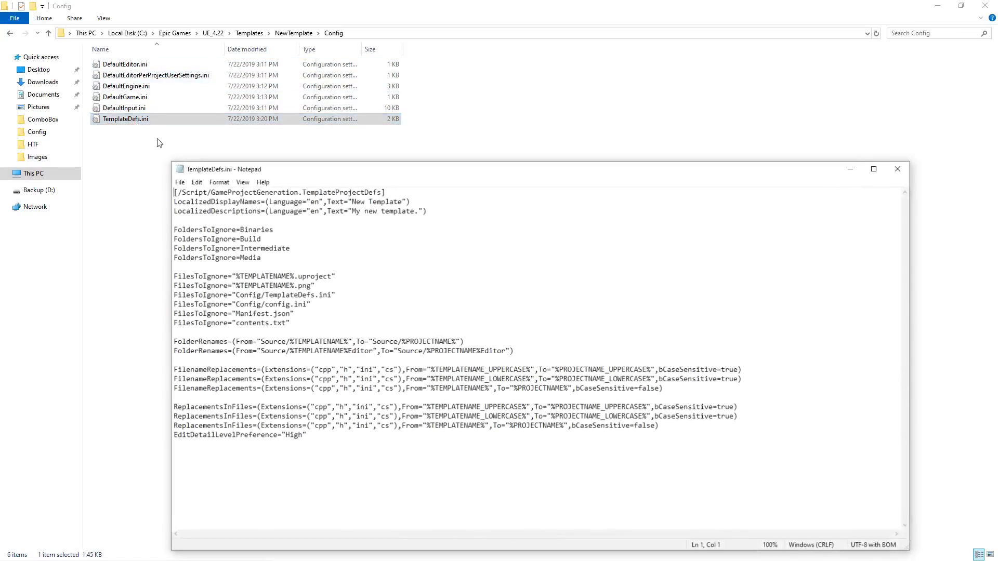
drag(350, 201, 423, 211)
click(425, 218)
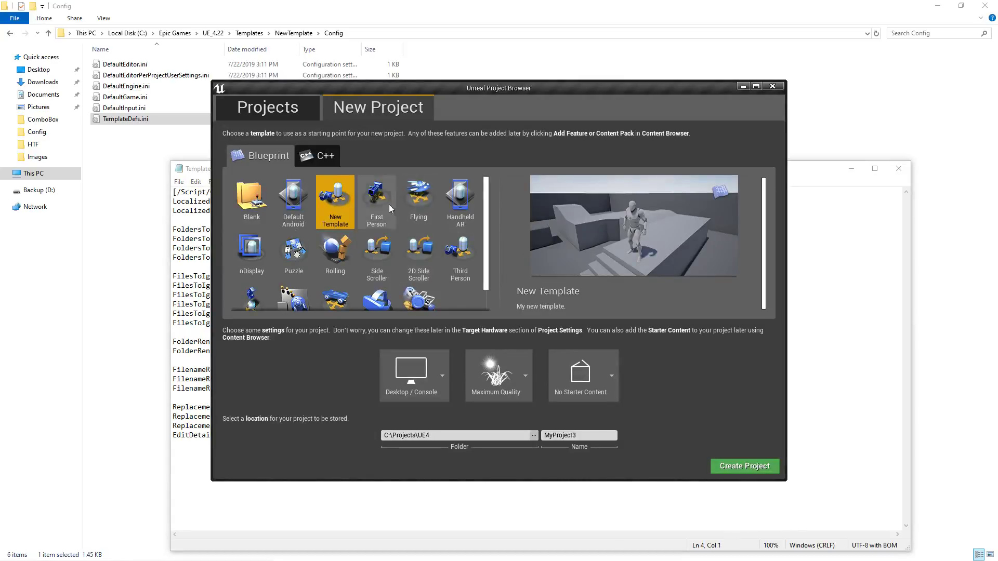
- Read through the First Person template's full description and type references, ending with New Template selected again
click(376, 202)
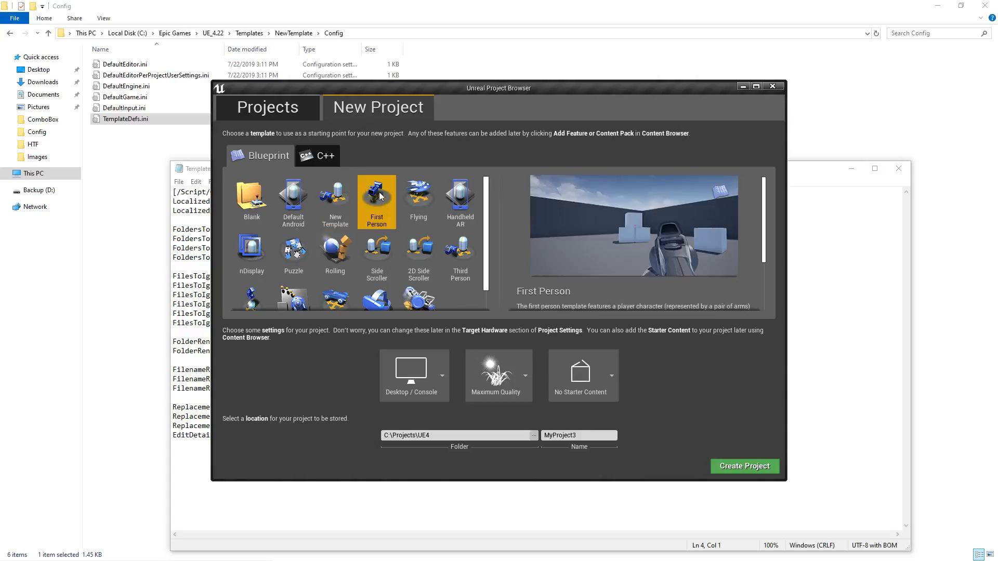
scroll(635, 275, down, 3)
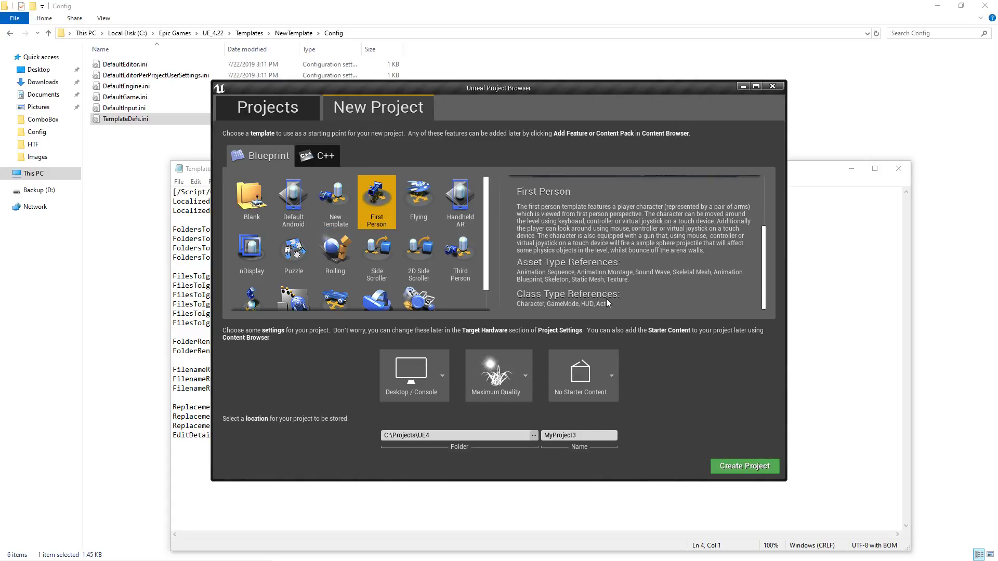
click(336, 200)
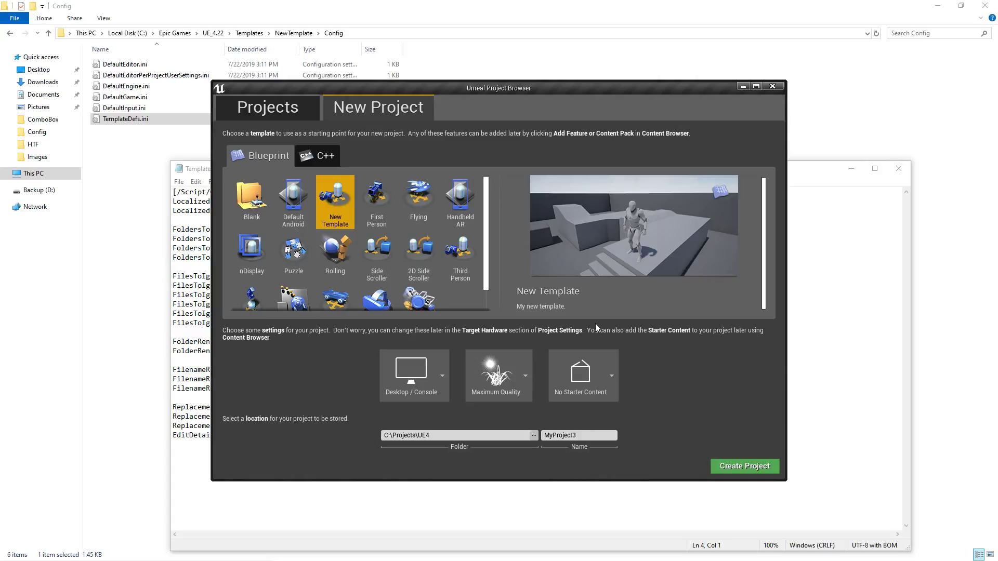
- Look through the target hardware, graphics quality and starter content options for the new project without changing them
click(496, 377)
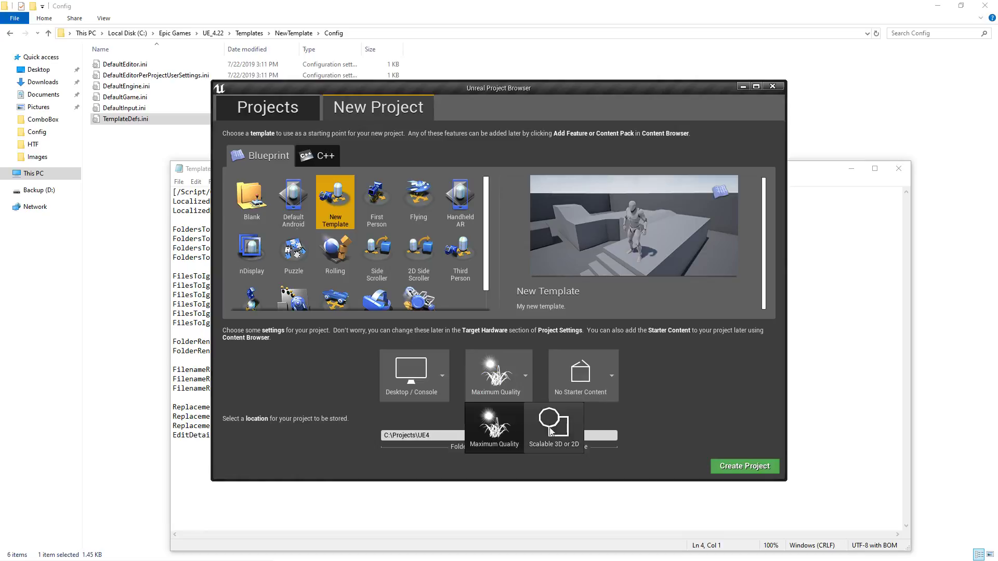
click(457, 372)
click(440, 373)
click(495, 375)
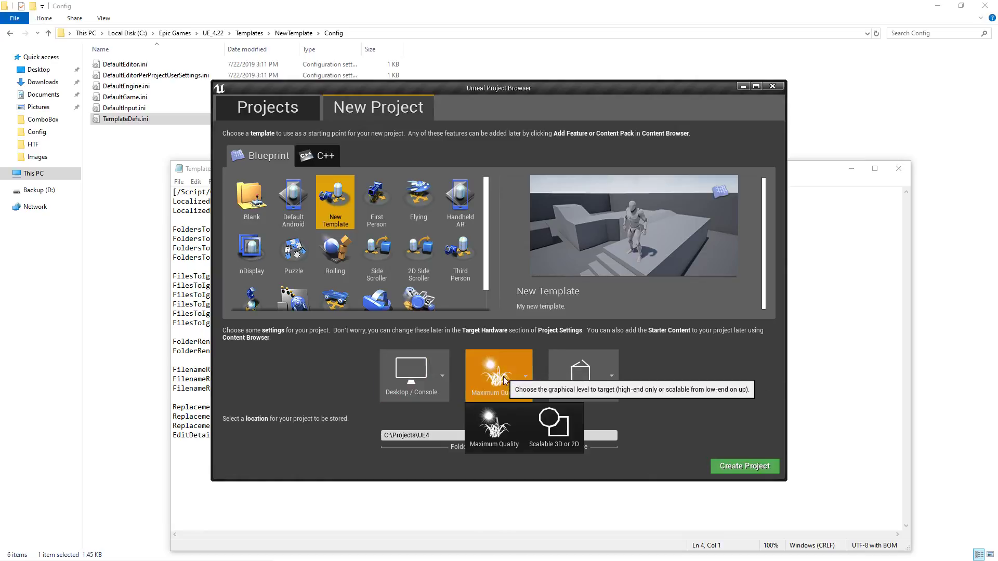
click(500, 374)
click(580, 377)
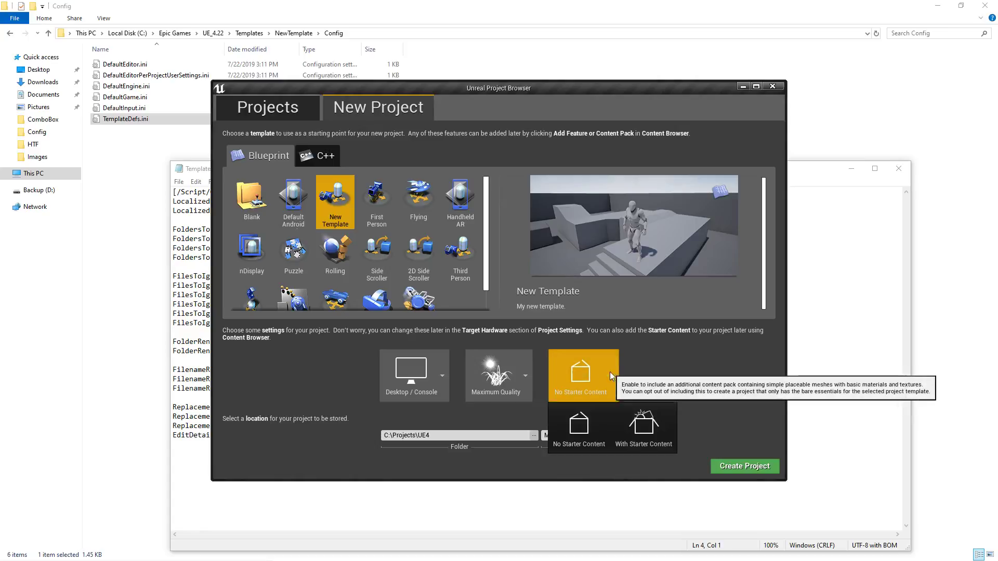
click(637, 366)
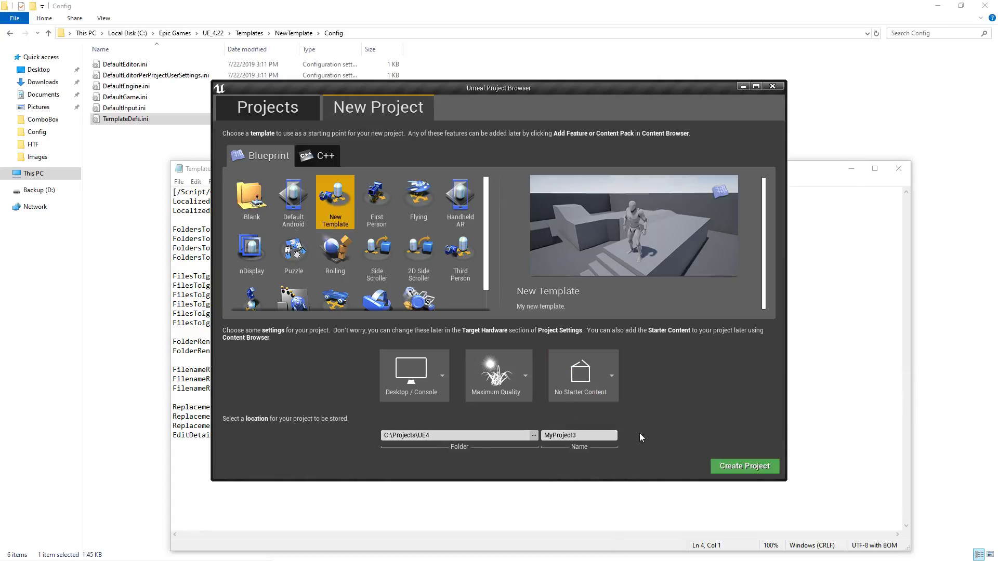
- Name the project mytemplatecreation and create it from New Template in C:\Projects\UE4
drag(605, 436, 498, 435)
text(mytemplatecreation)
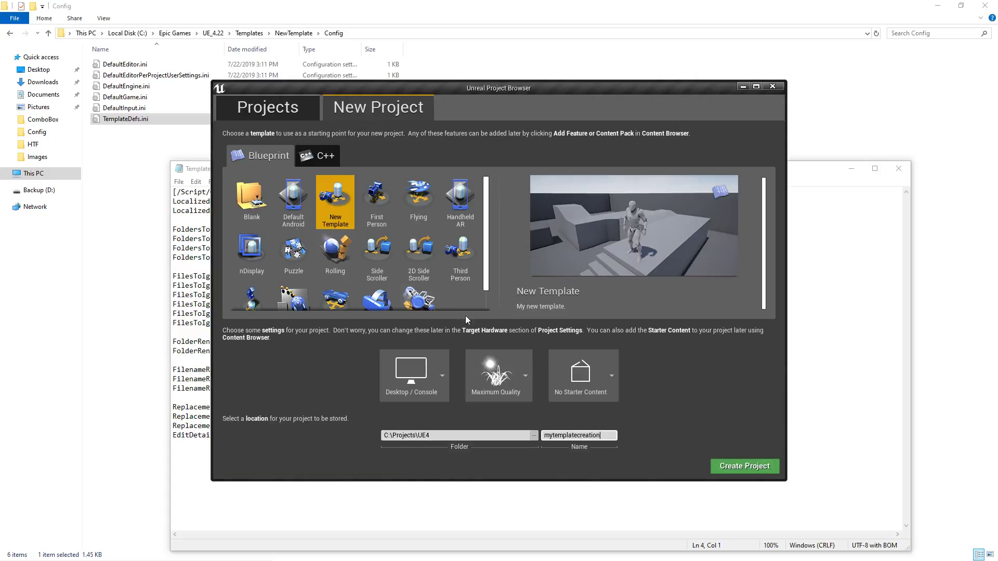
click(754, 469)
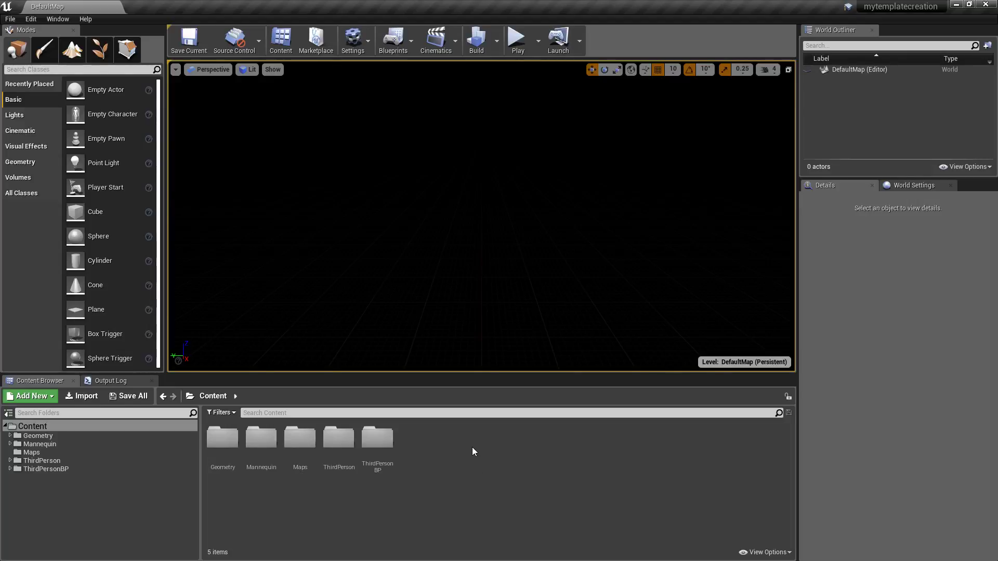
- Check the new project's Description and Maps & Modes pages in the Project Settings
click(30, 19)
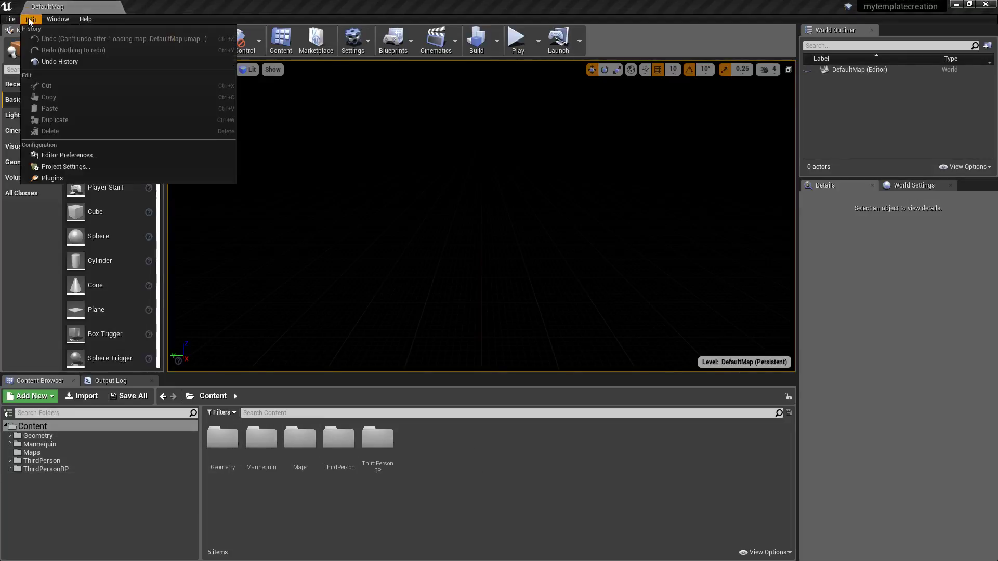
click(66, 167)
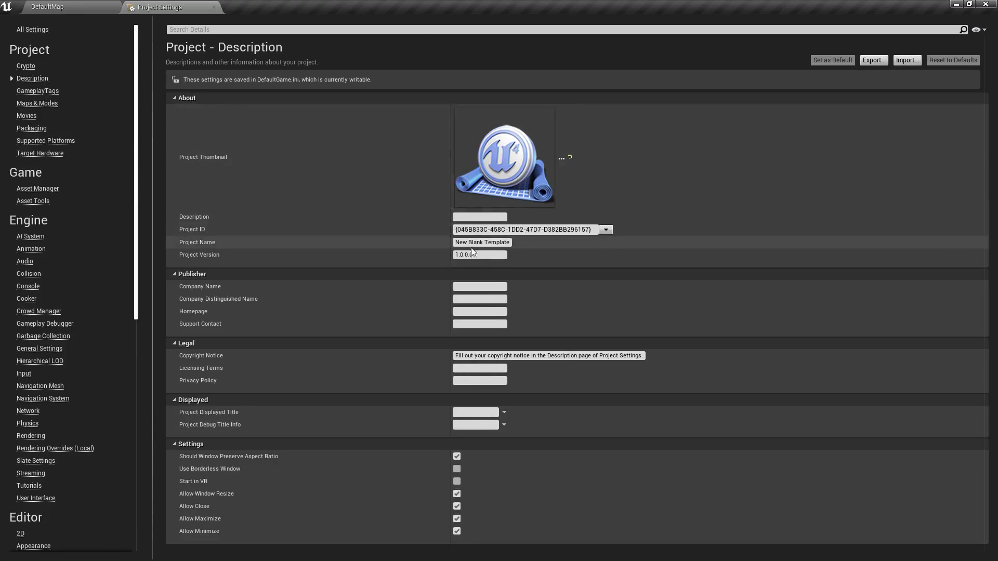
click(36, 103)
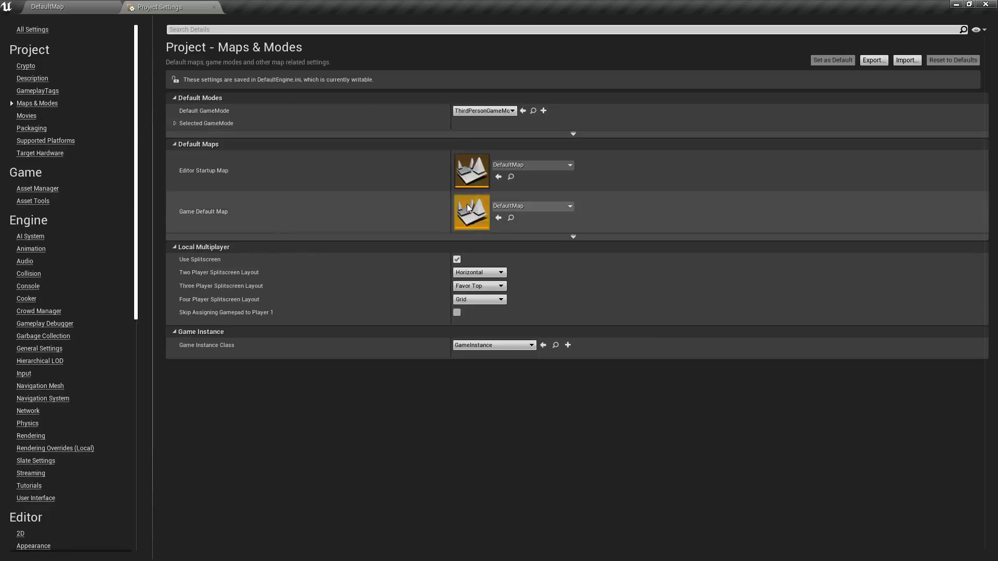